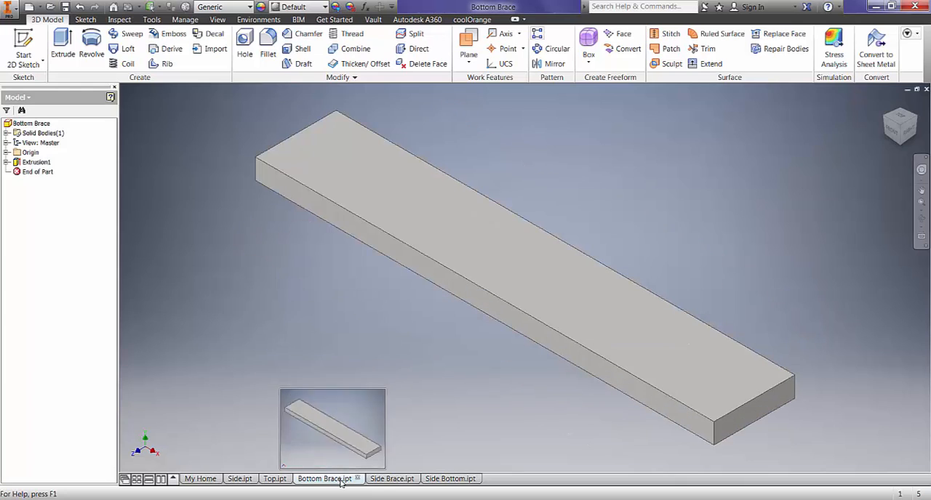
- Review the Side Brace and Side Bottom parts, and create a new assembly file
left_click(383, 481)
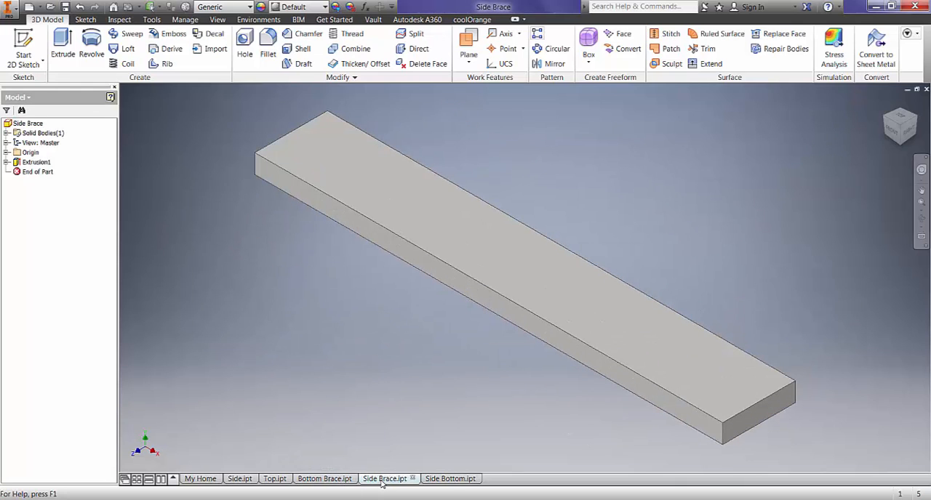
left_click(458, 481)
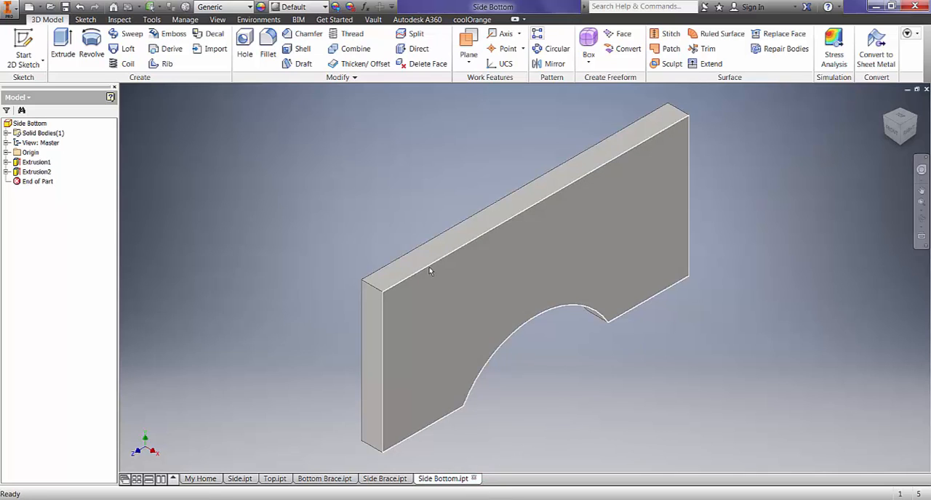
left_click(9, 10)
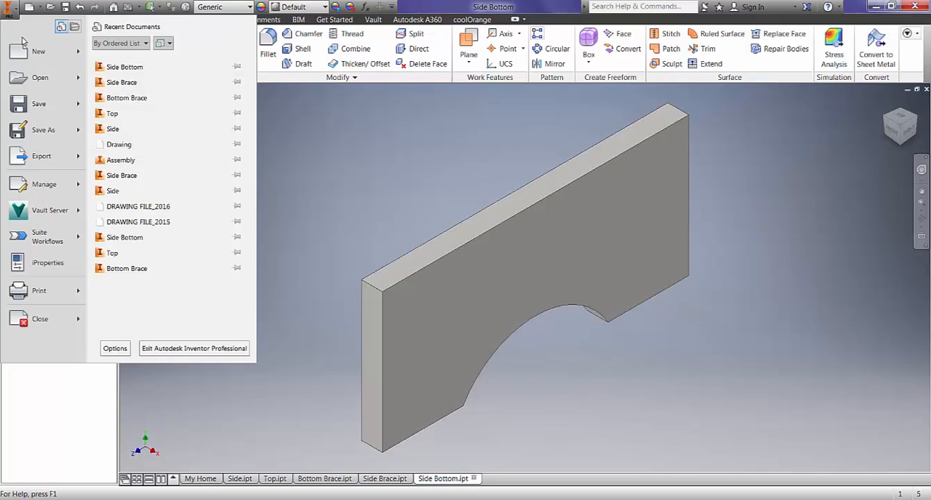
mouse_move(80, 55)
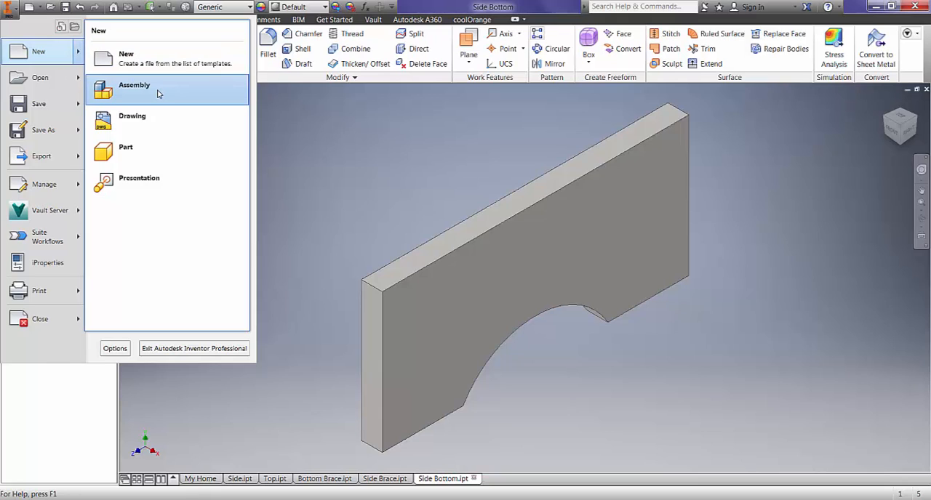
left_click(133, 86)
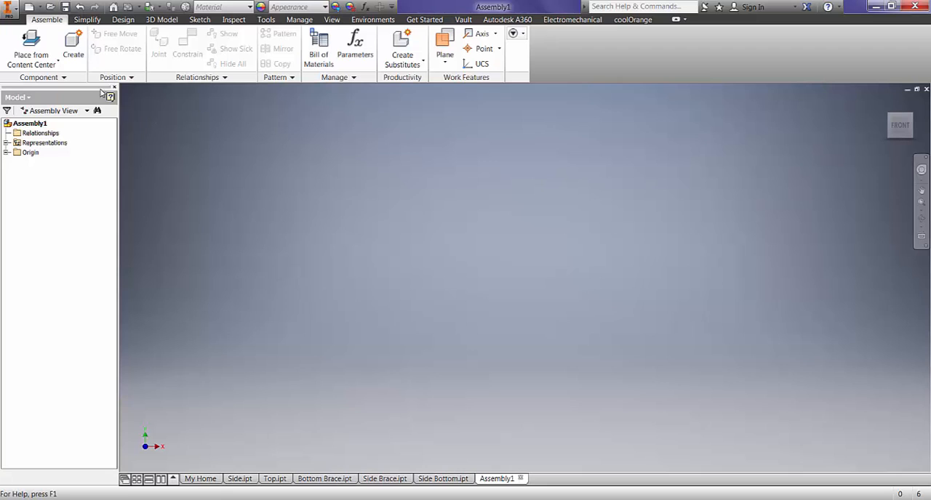
- Place two instances of the Side part from the GBench folder in the assembly, spaced apart
left_click(56, 59)
left_click(56, 60)
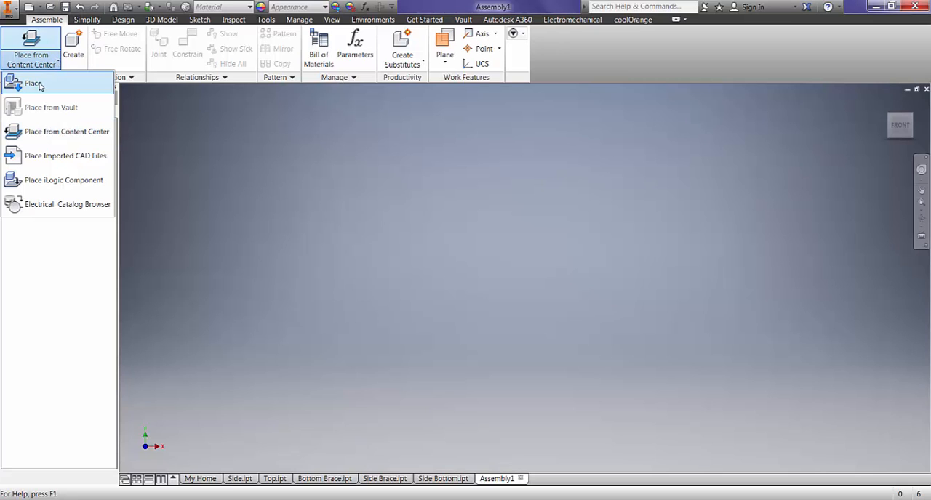
left_click(33, 84)
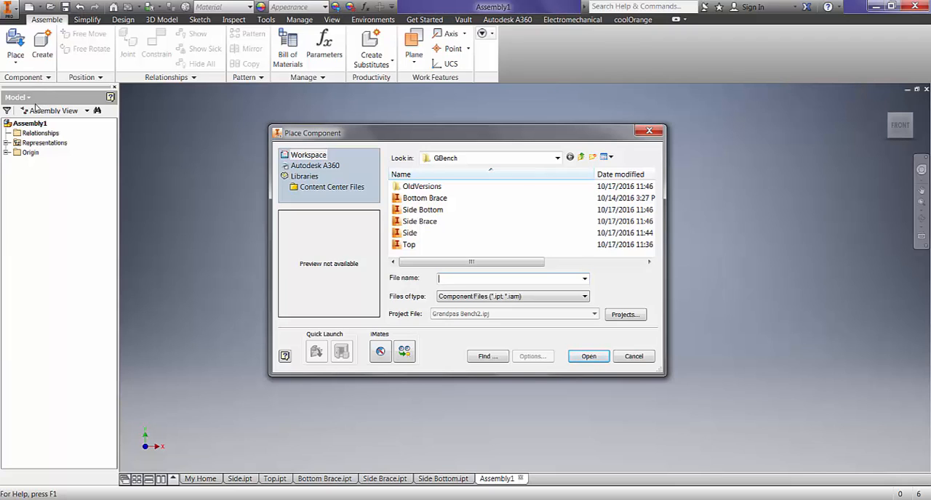
left_click(418, 234)
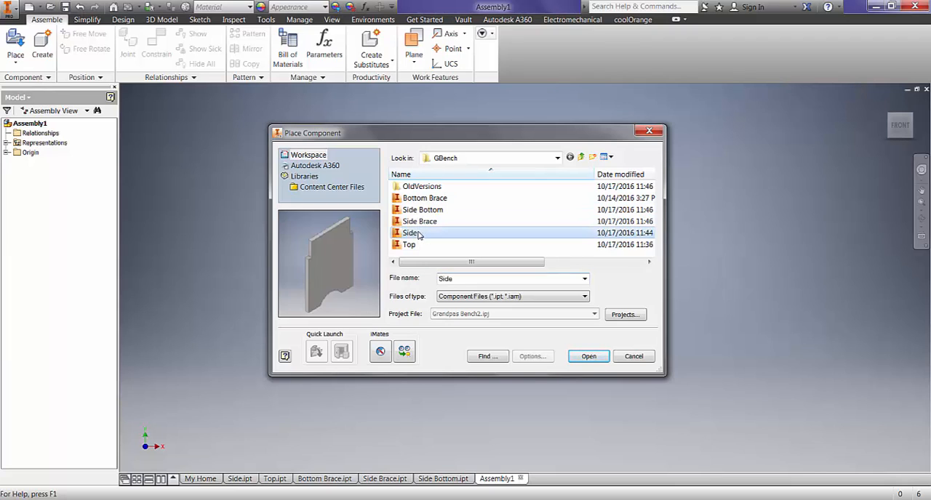
left_click(589, 356)
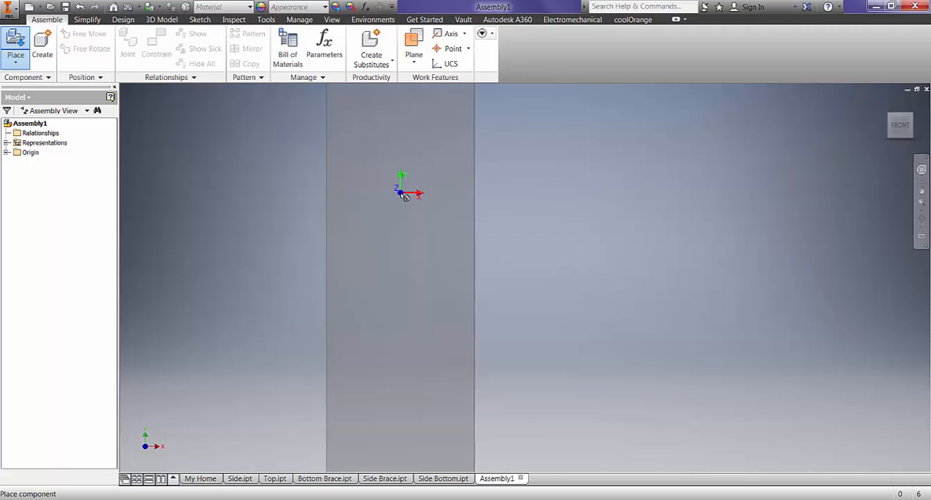
scroll(424, 195, "down", 10)
scroll(425, 213, "down", 5)
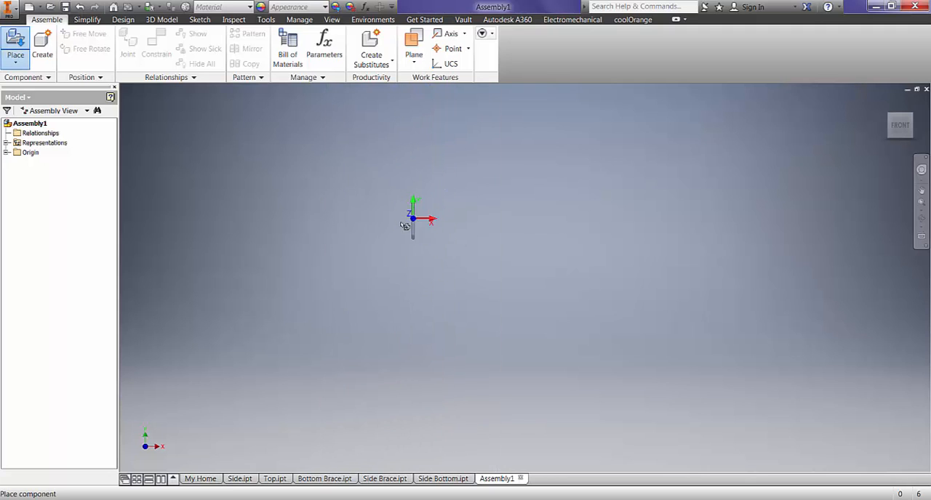
scroll(404, 224, "up", 4)
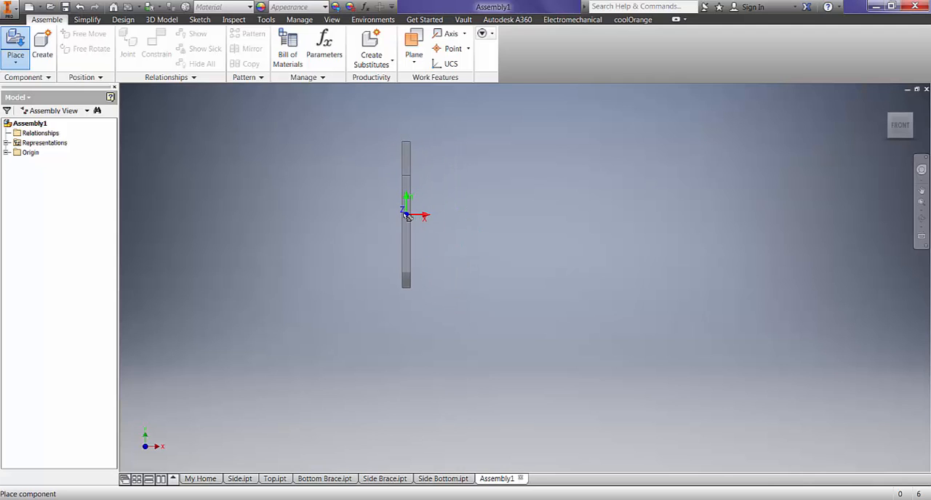
left_click(407, 216)
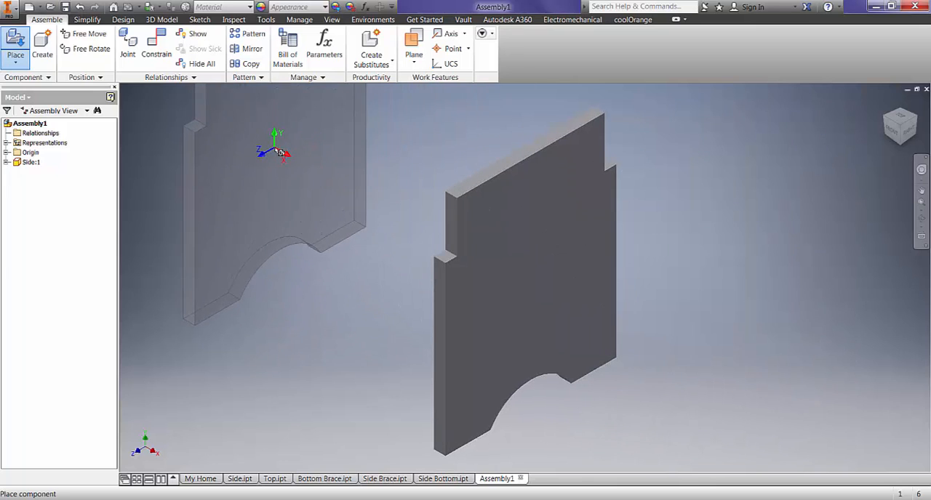
left_click(279, 152)
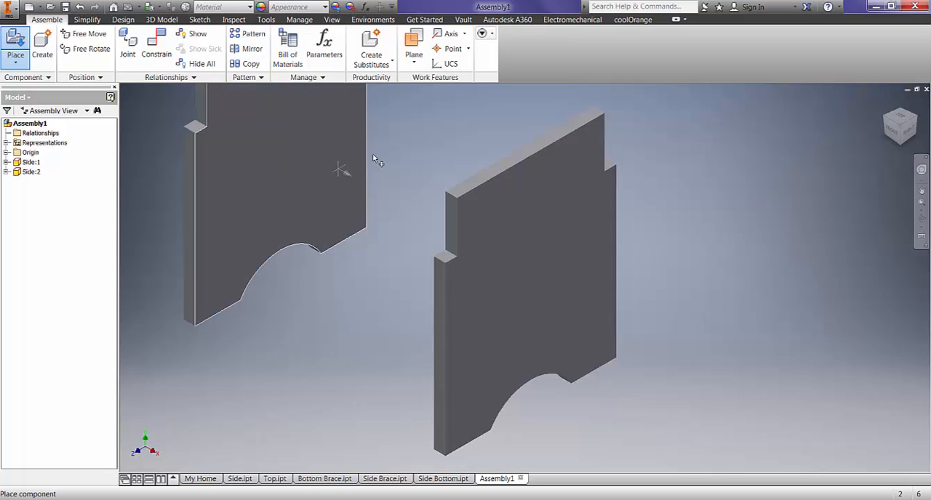
right_click(438, 139)
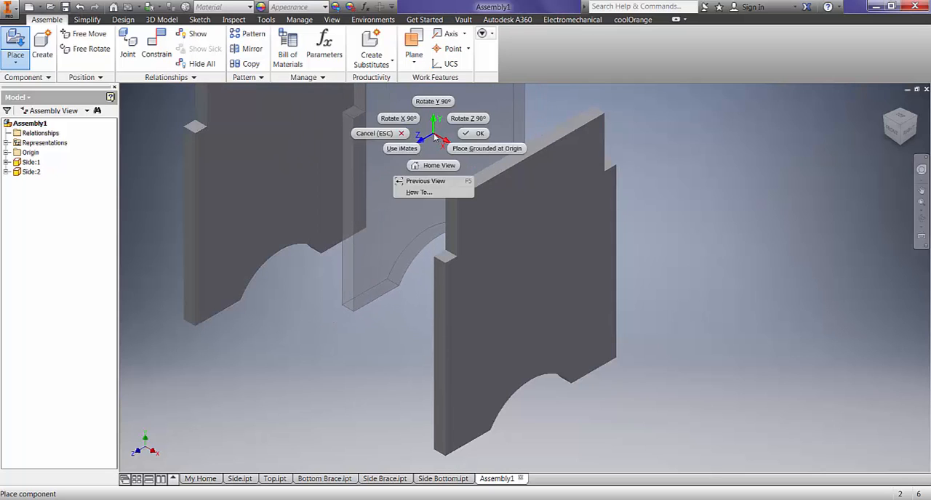
left_click(471, 137)
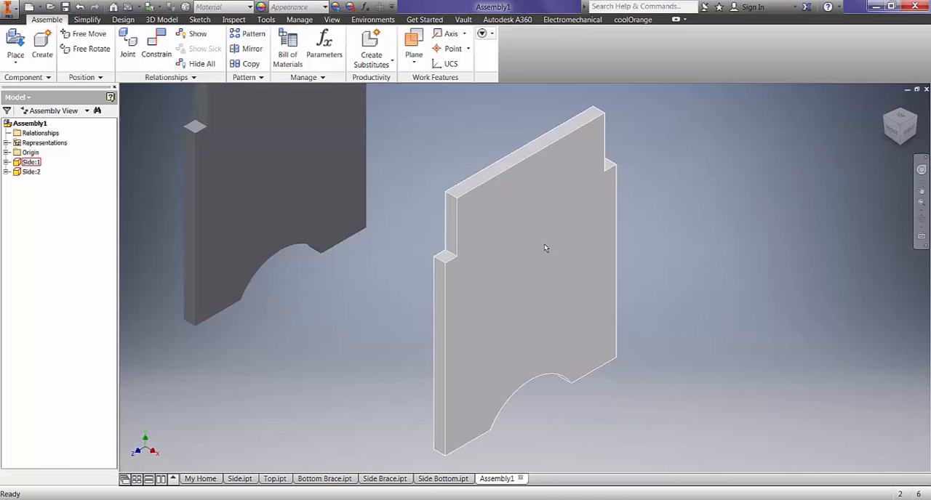
- Ground the first Side component, Side:1, in the assembly
right_click(39, 167)
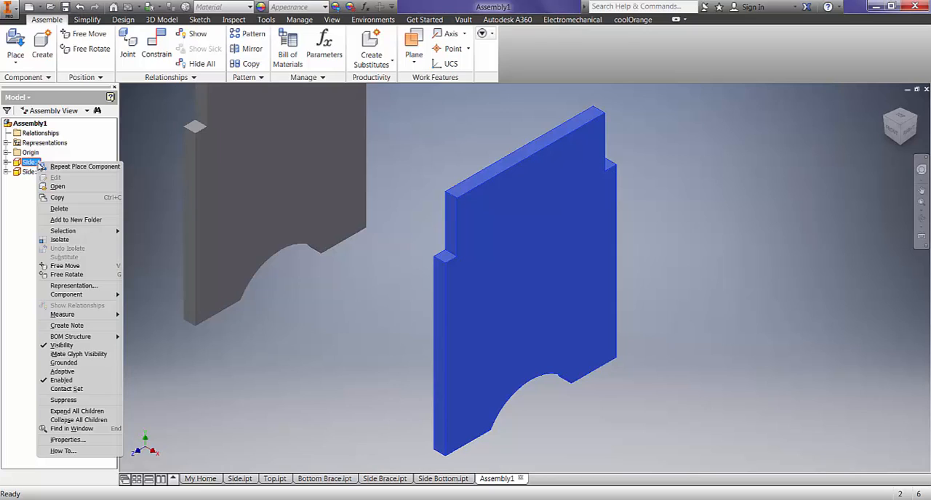
left_click(91, 362)
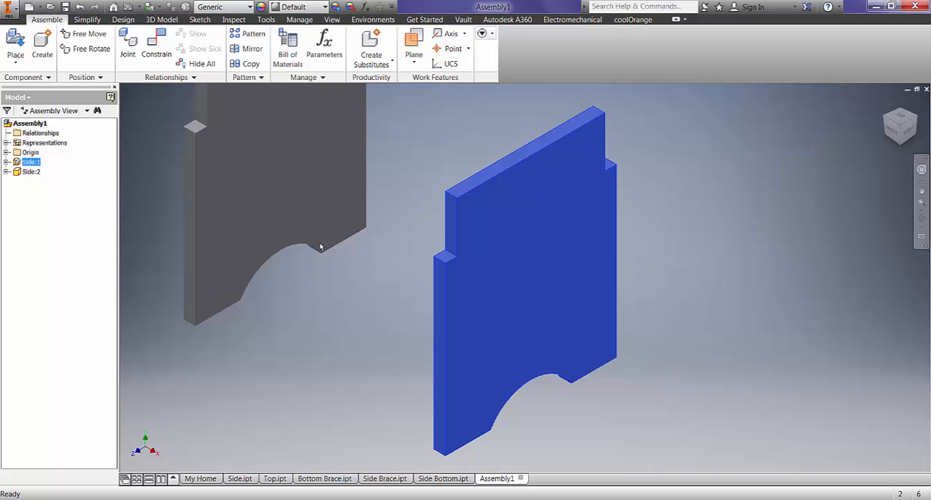
- Place two instances of the Side Brace part, one on each side of the two Side panels
middle_click_drag(417, 186, 420, 218)
scroll(419, 218, "down", 3)
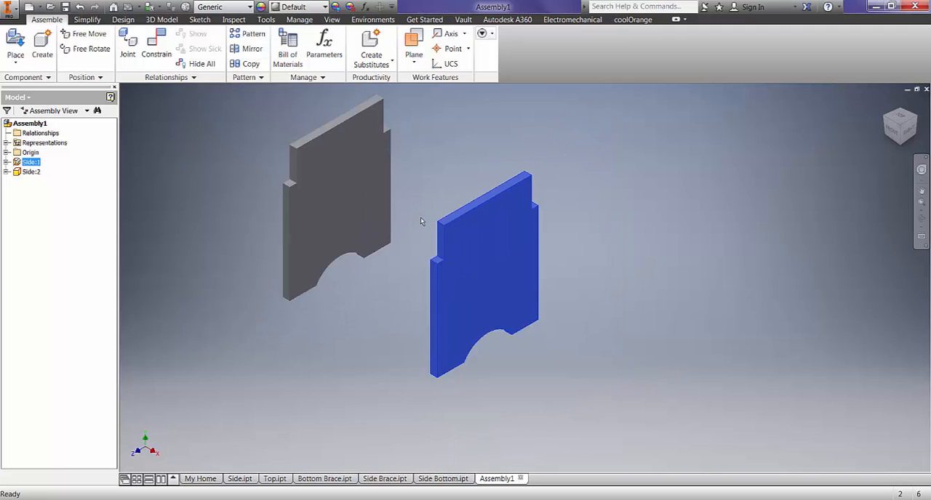
left_click(16, 42)
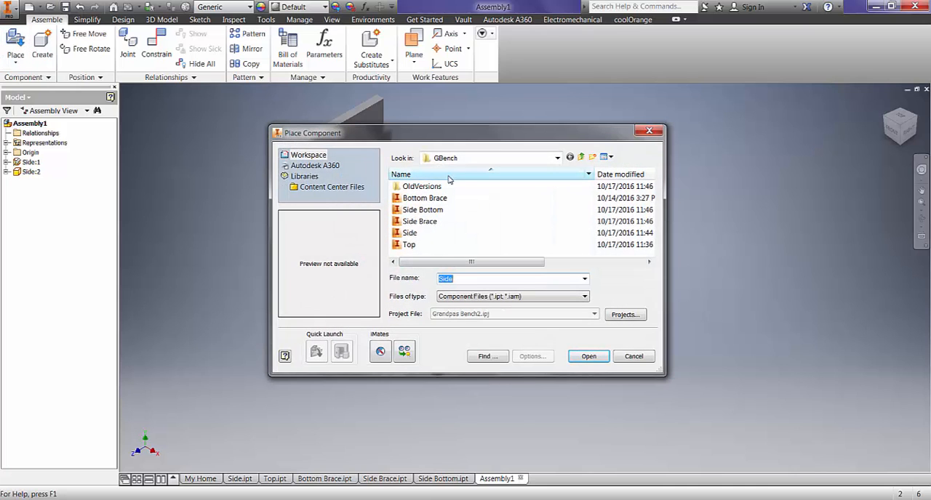
left_click(429, 221)
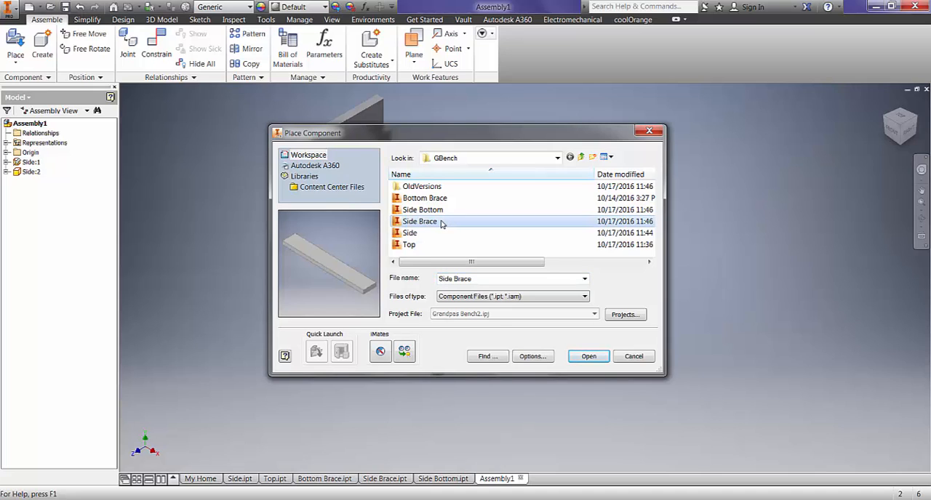
left_click(599, 357)
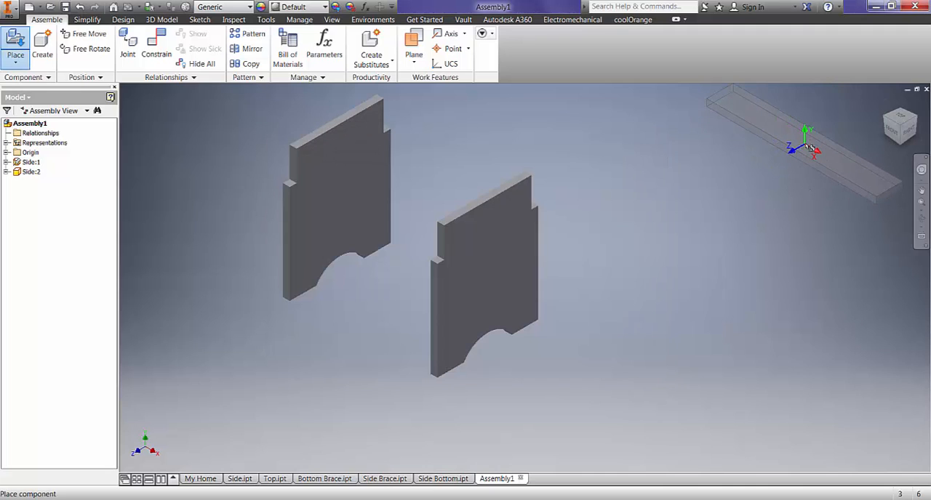
left_click(809, 147)
left_click(292, 350)
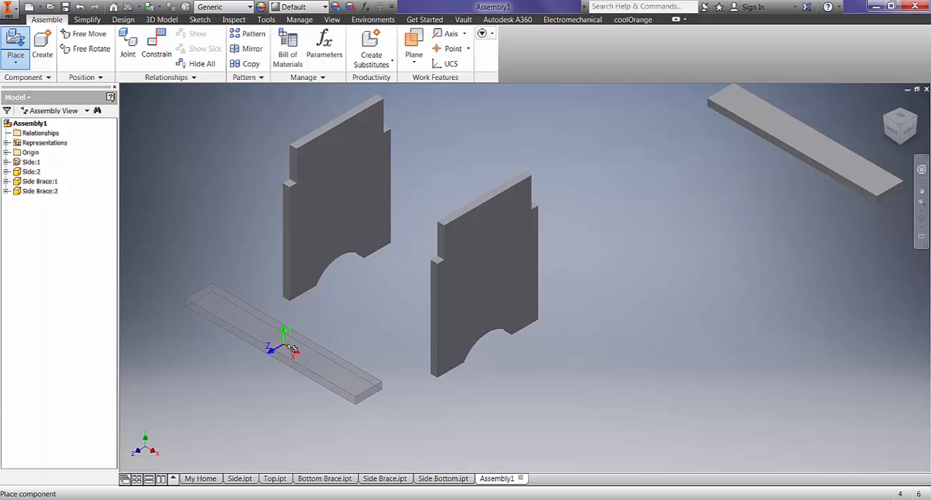
right_click(331, 323)
left_click(362, 323)
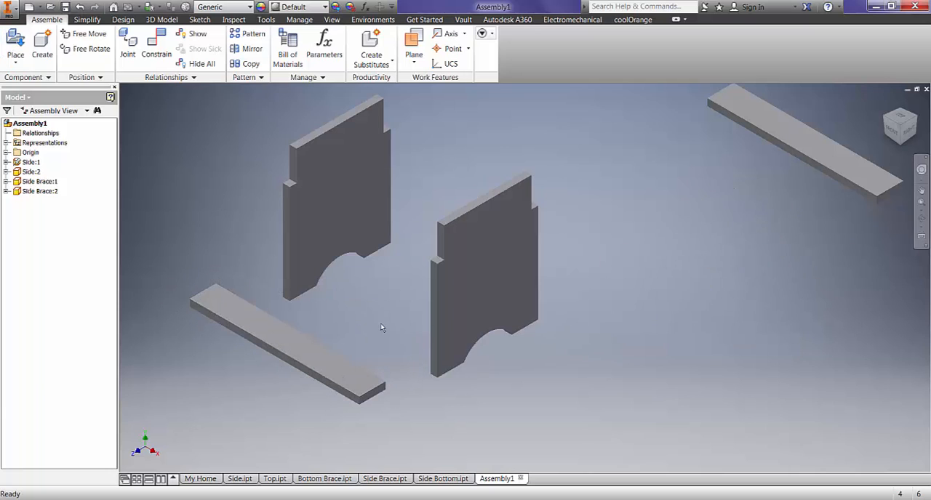
left_click(446, 335)
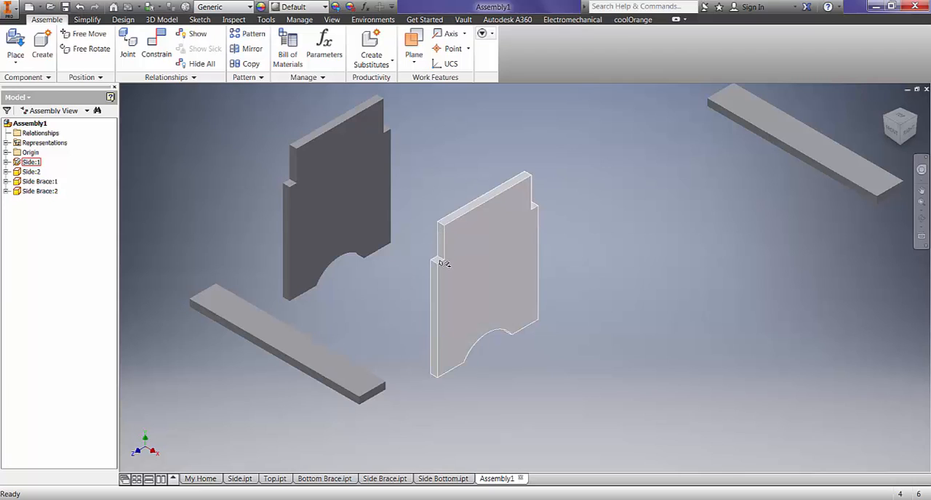
- Mate the broad face of the front Side Brace to the vertical notch face of the grounded Side panel
left_click(166, 38)
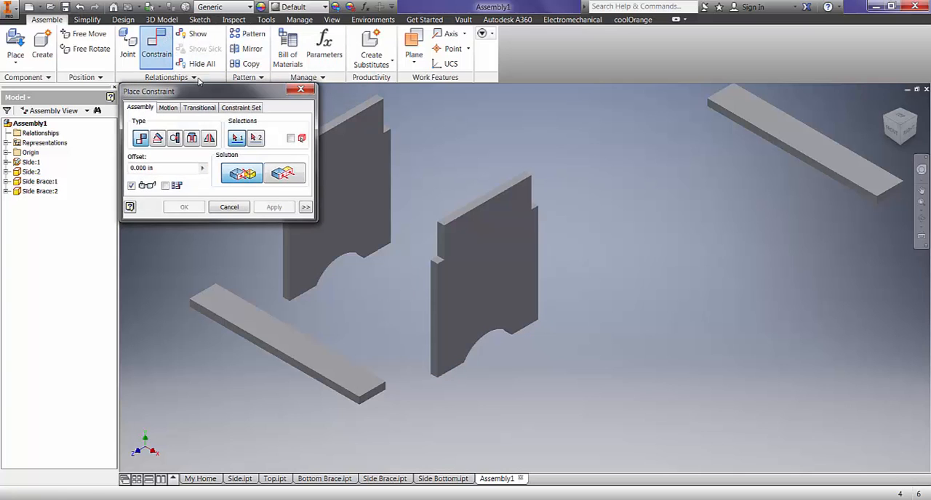
left_click_drag(193, 97, 121, 94)
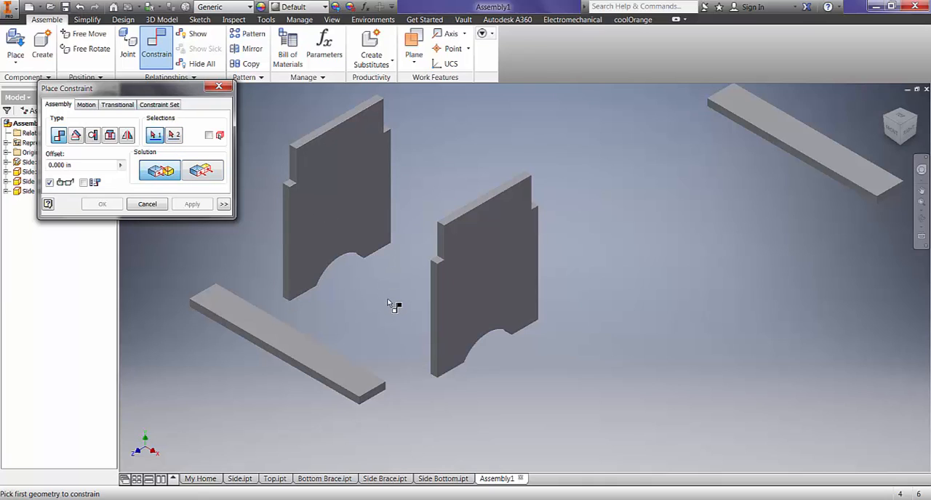
left_click(339, 374)
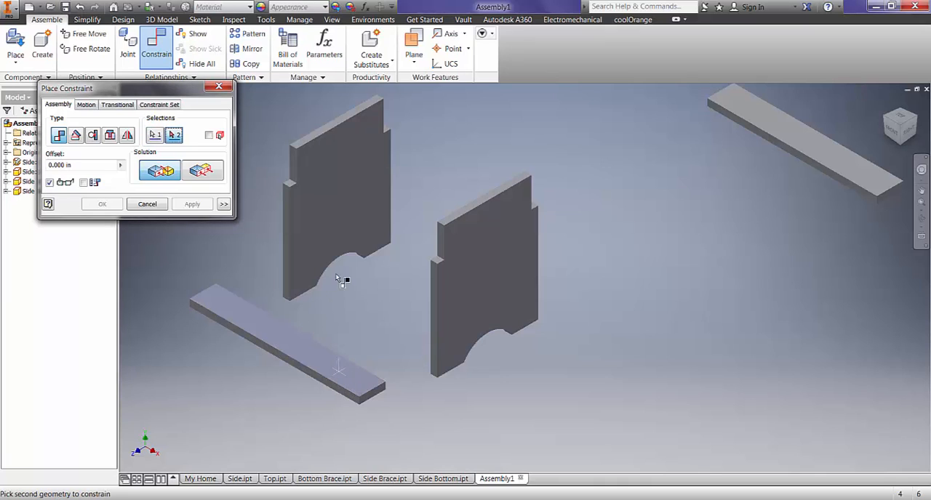
scroll(443, 247, "up", 5)
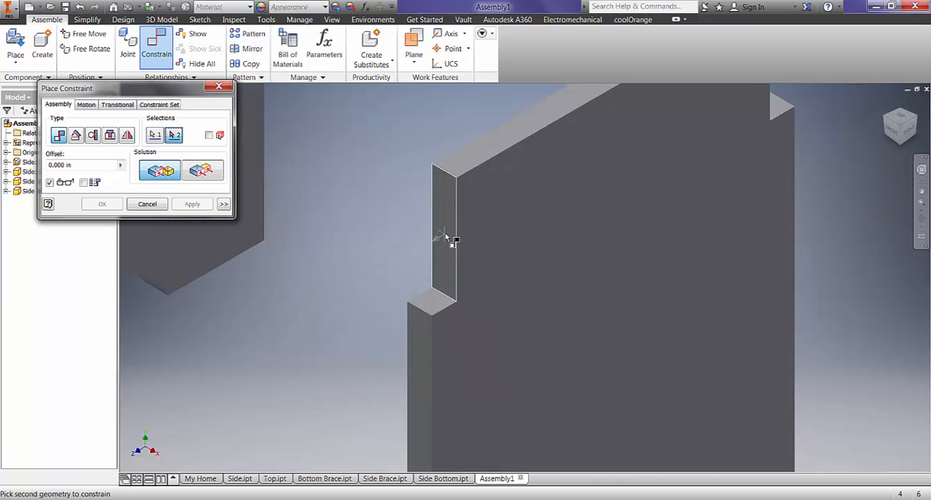
scroll(446, 237, "down", 4)
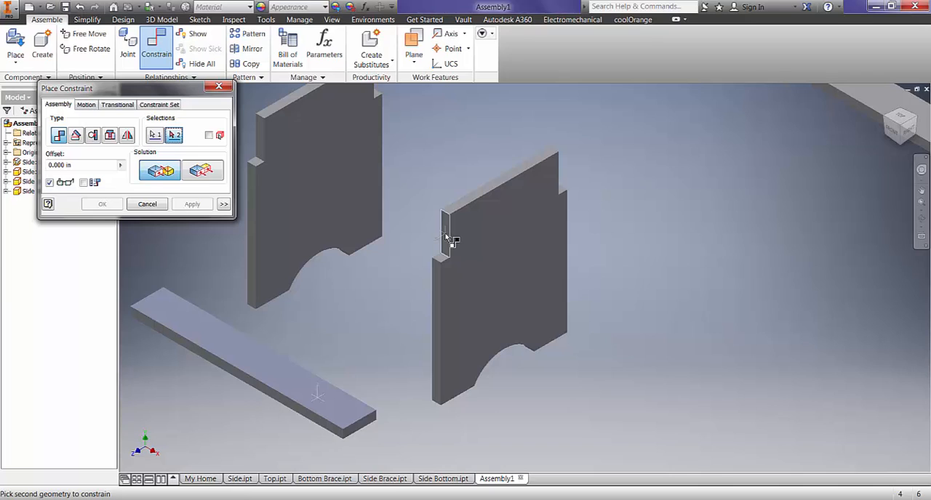
left_click(446, 236)
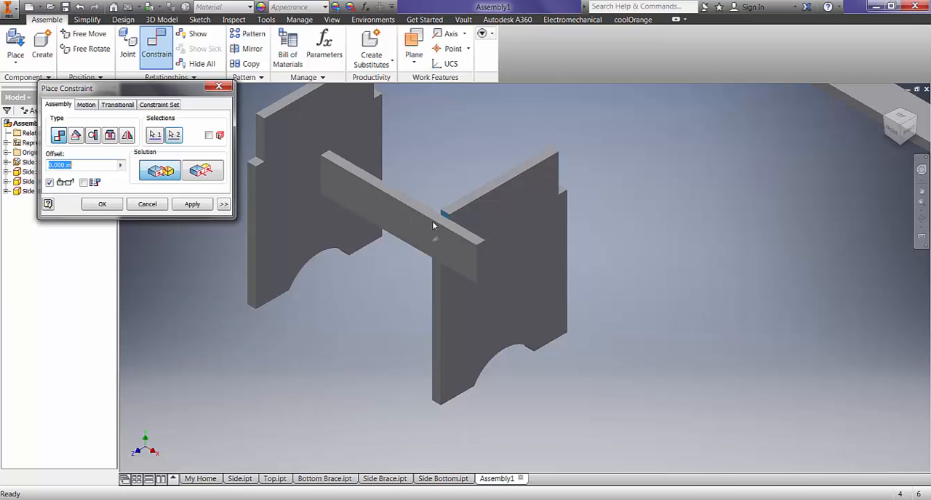
scroll(430, 233, "up", 3)
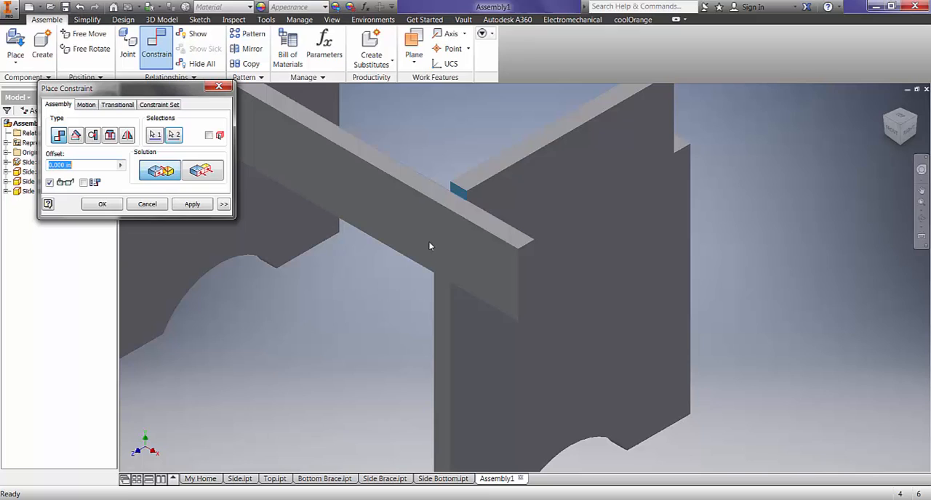
left_click(192, 204)
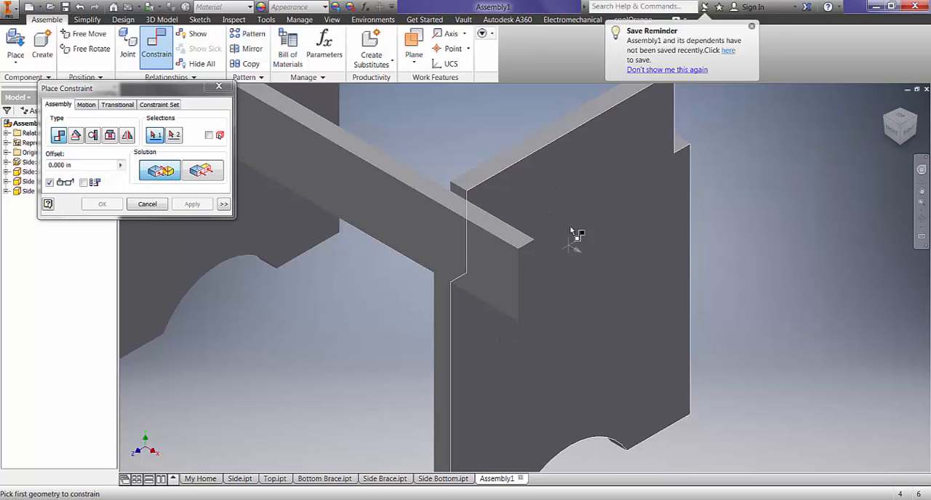
- Apply a Flush constraint between the front Side Brace's end face and the outer face of the grounded Side panel
left_click(204, 172)
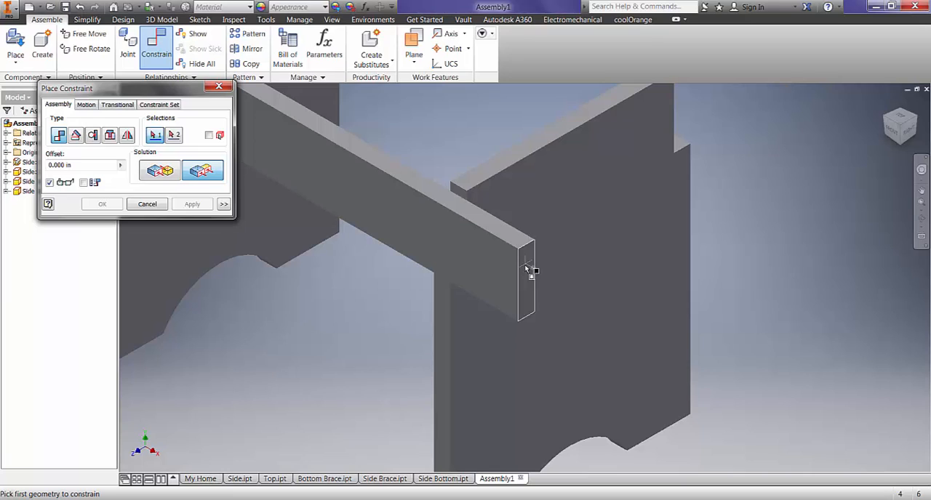
left_click(527, 269)
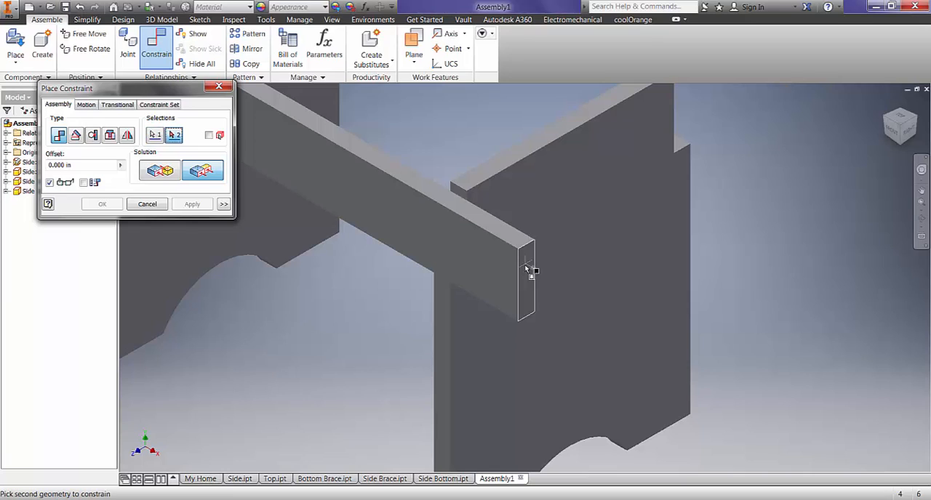
left_click(574, 188)
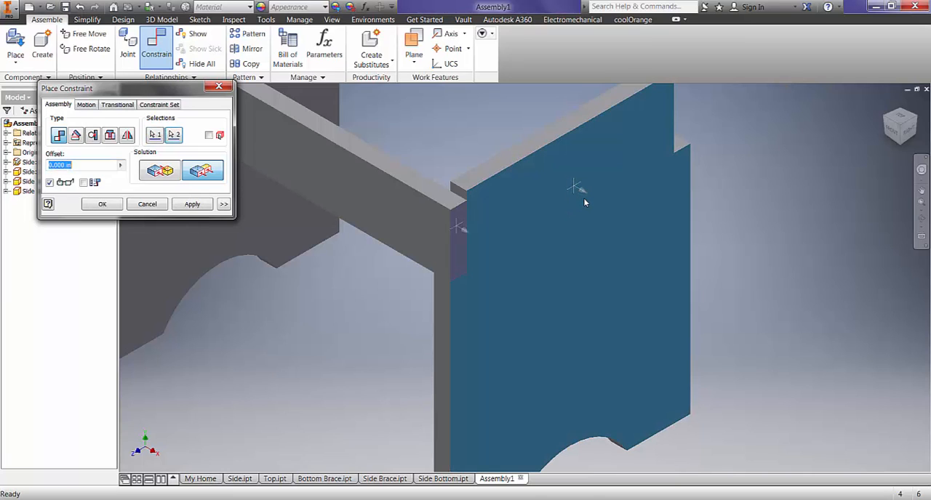
left_click(193, 204)
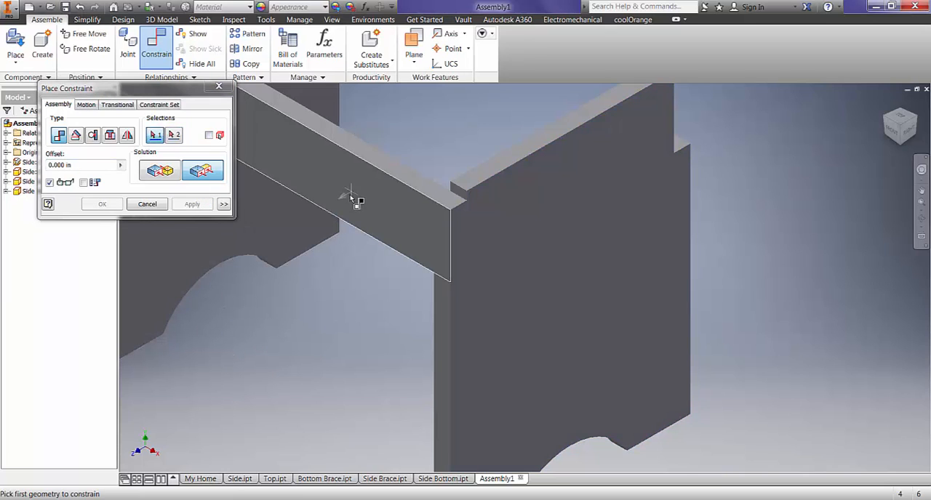
left_click(155, 205)
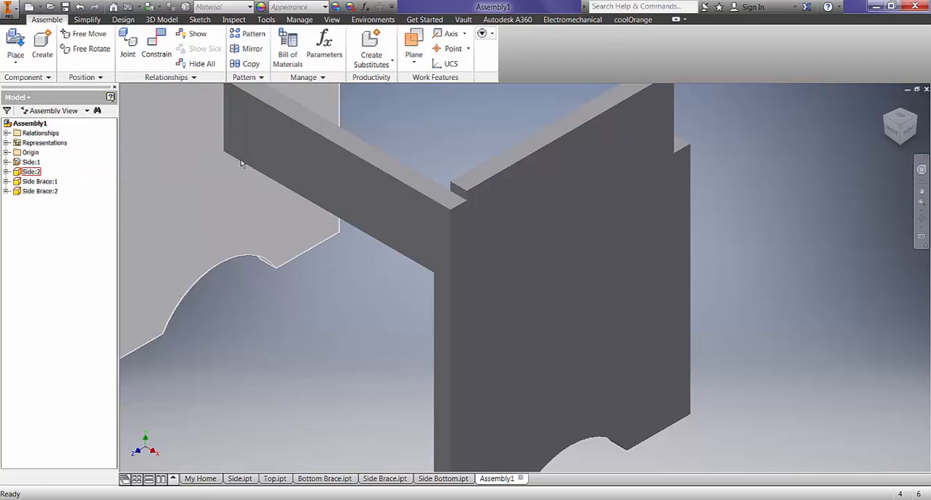
- Mate the underside of the front Side Brace to the horizontal ledge of the grounded Side panel's notch
left_click_drag(367, 192, 395, 158)
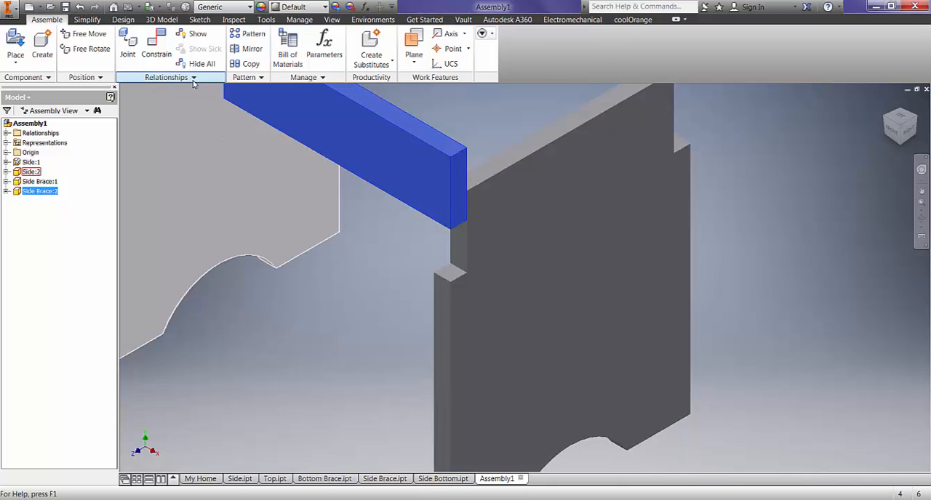
left_click(156, 47)
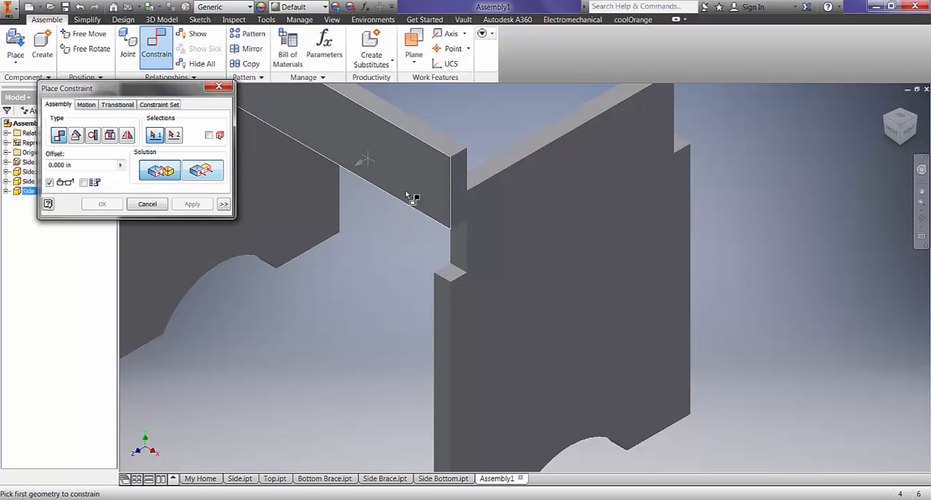
left_click(448, 270)
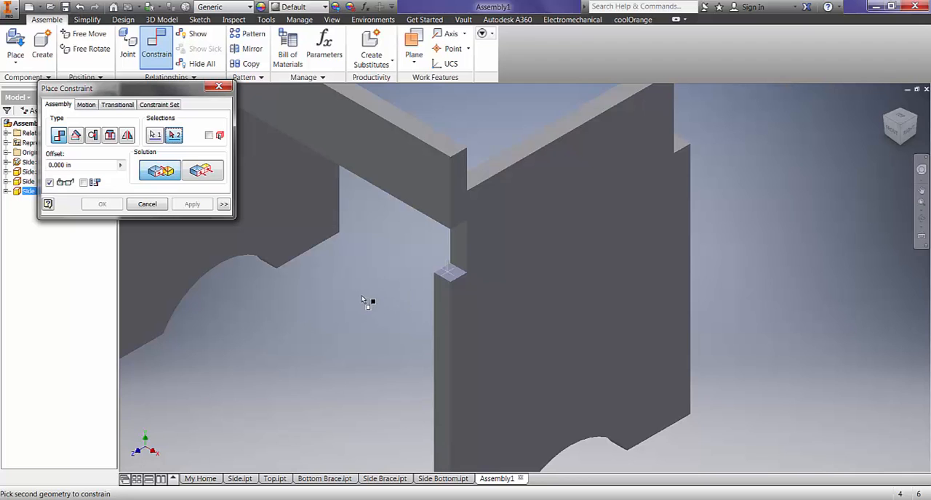
middle_click_drag(368, 299, 377, 267, "shift")
middle_click_drag(382, 225, 384, 293)
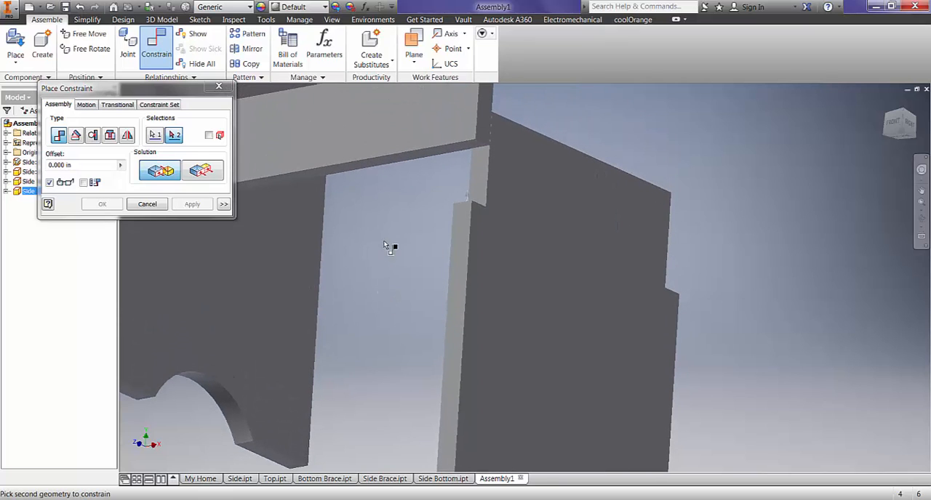
left_click(413, 158)
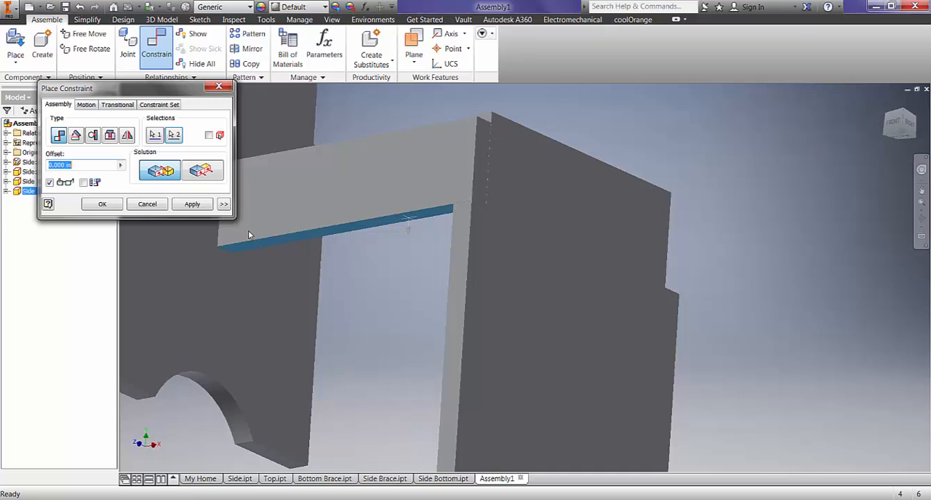
left_click(193, 204)
left_click(146, 204)
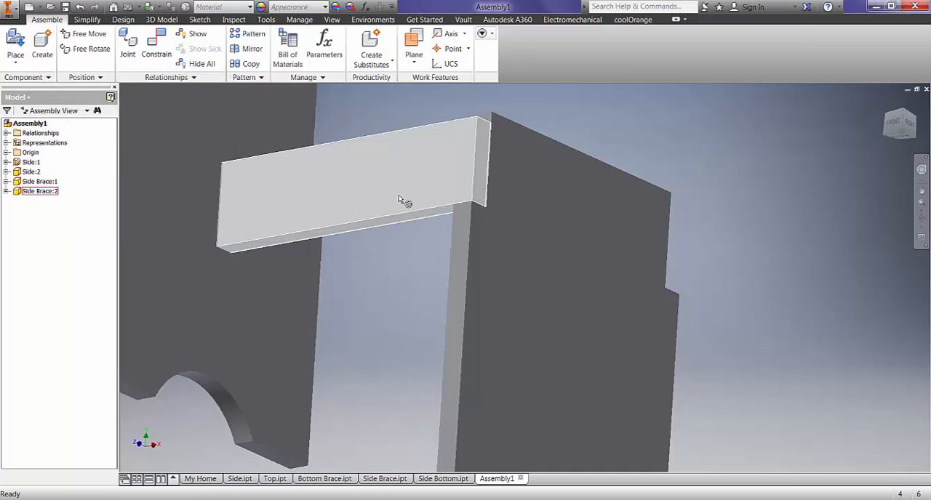
left_click(400, 200)
left_click(547, 241)
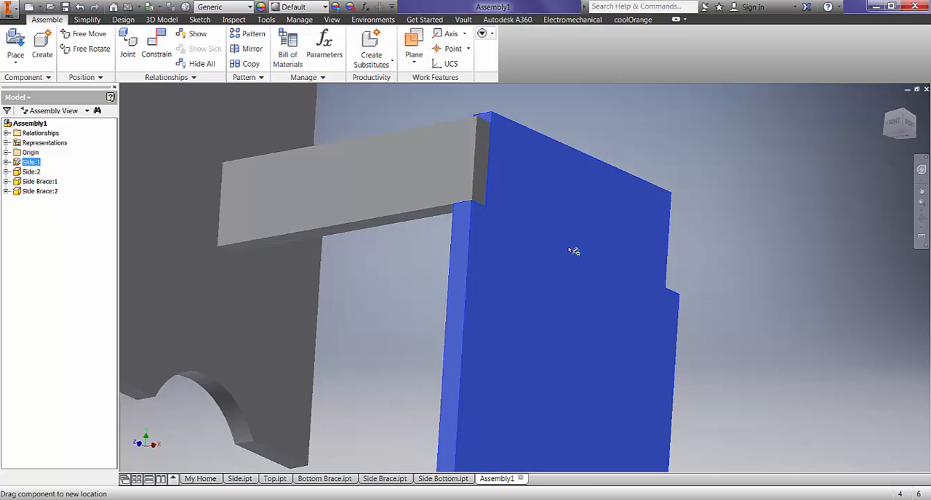
left_click(444, 194)
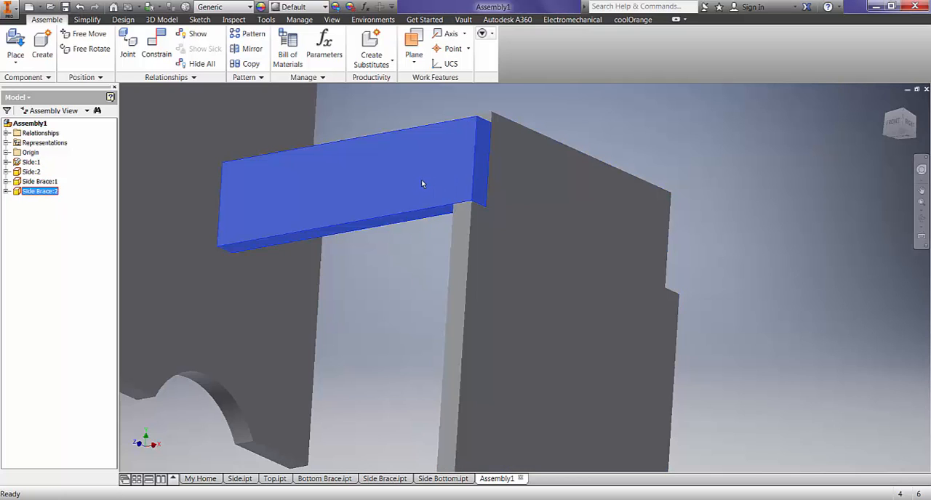
- Mate the vertical notch face of the second Side panel to the inner broad face of the front Side Brace
scroll(414, 188, "down", 5)
middle_click_drag(381, 250, 470, 335)
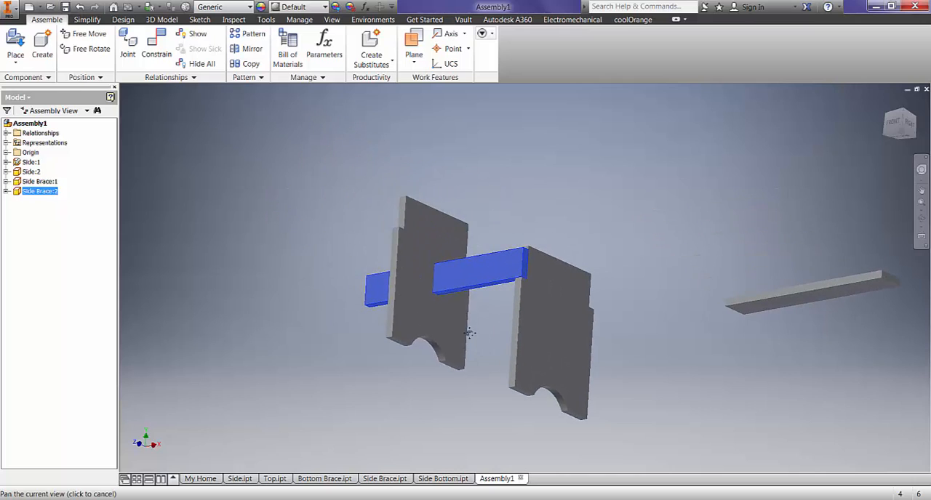
key("F4")
left_click_drag(357, 222, 376, 252)
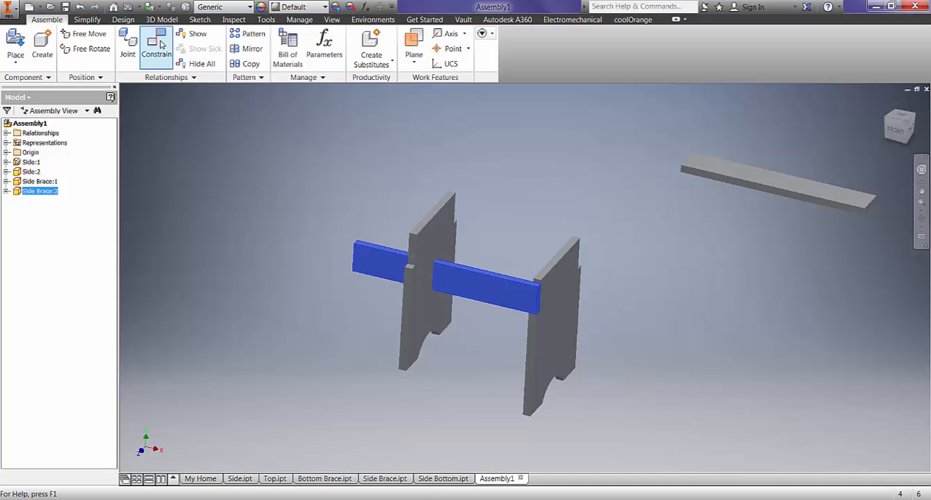
left_click(161, 43)
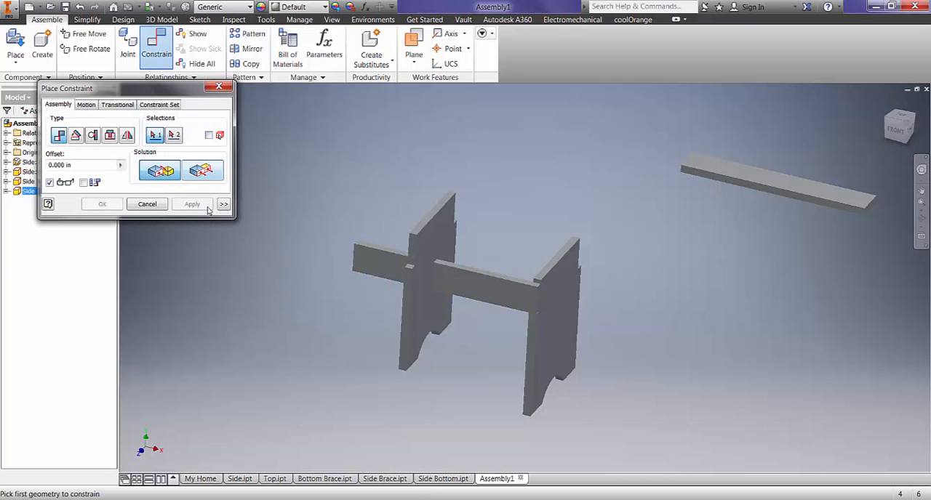
scroll(415, 265, "up", 5)
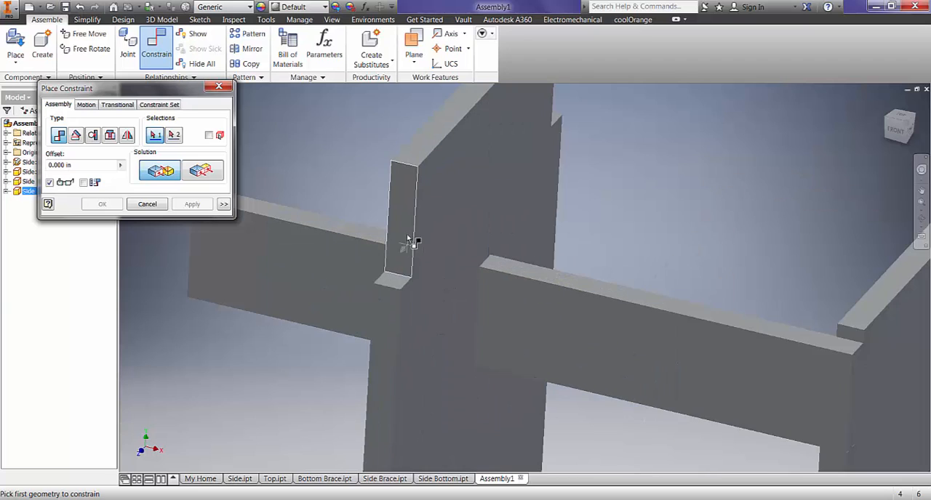
left_click(408, 230)
scroll(410, 228, "down", 5)
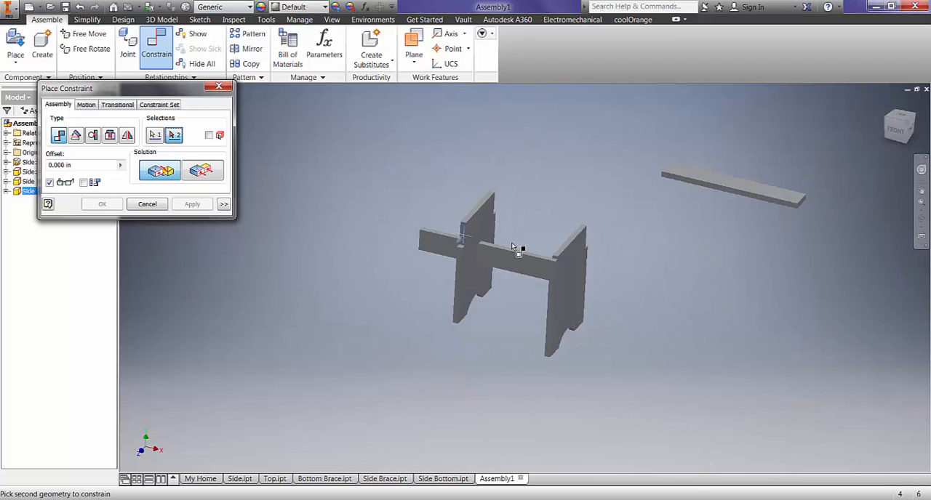
scroll(521, 251, "up", 2)
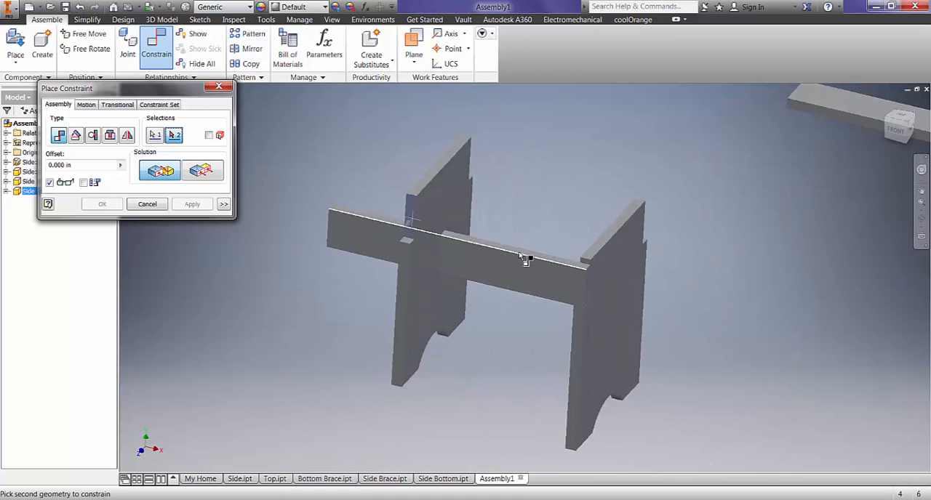
middle_click_drag(541, 232, 345, 253, "shift")
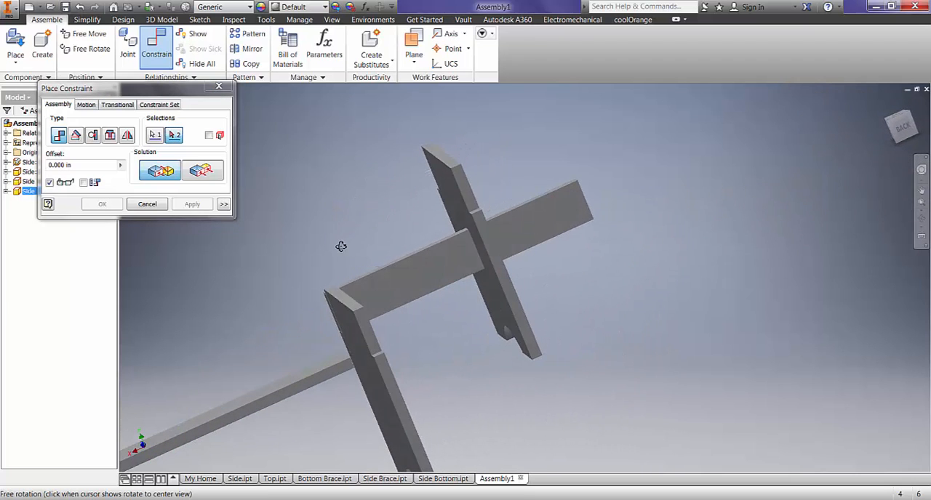
left_click(429, 278)
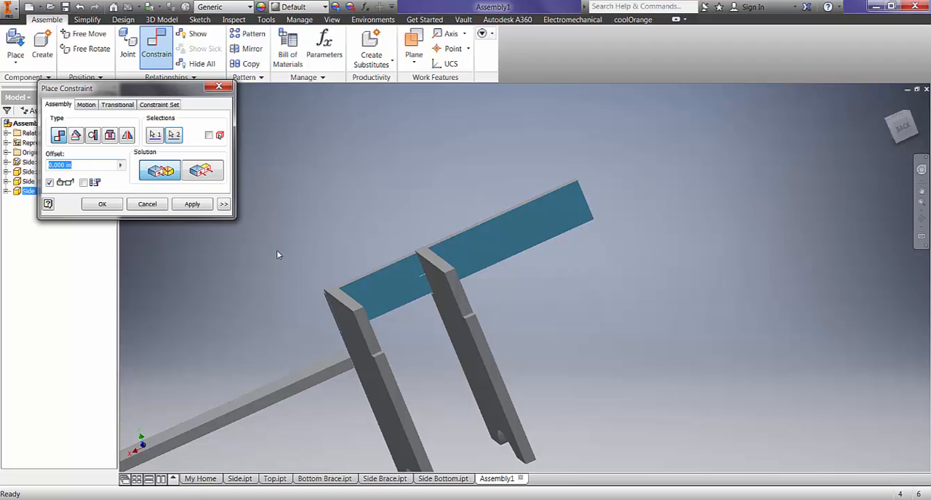
middle_click_drag(291, 261, 516, 257, "shift")
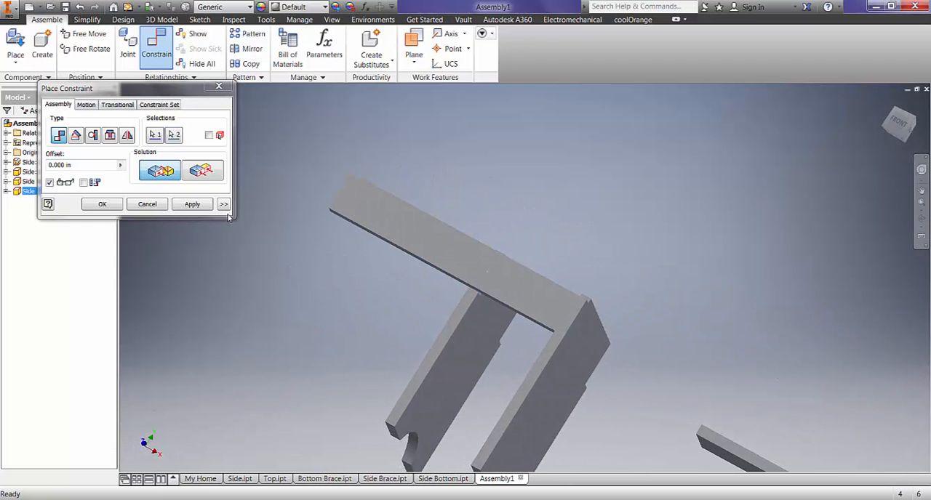
left_click(192, 204)
- Mate the underside of the front Side Brace to the horizontal notch ledge of the second Side panel
scroll(509, 324, "up", 3)
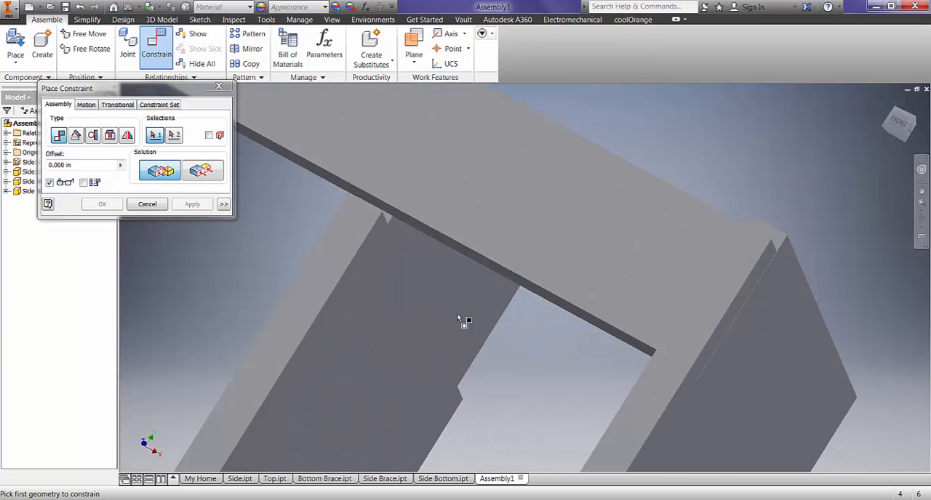
scroll(393, 218, "up", 2)
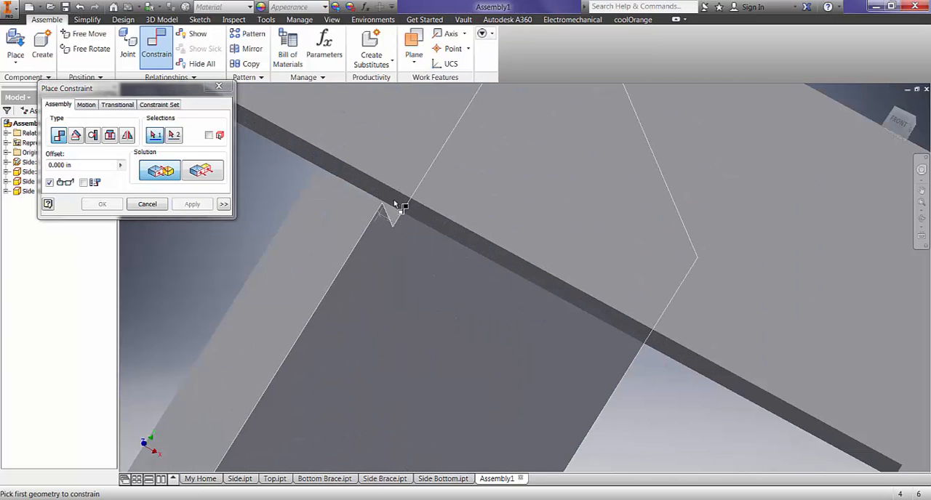
left_click(404, 202)
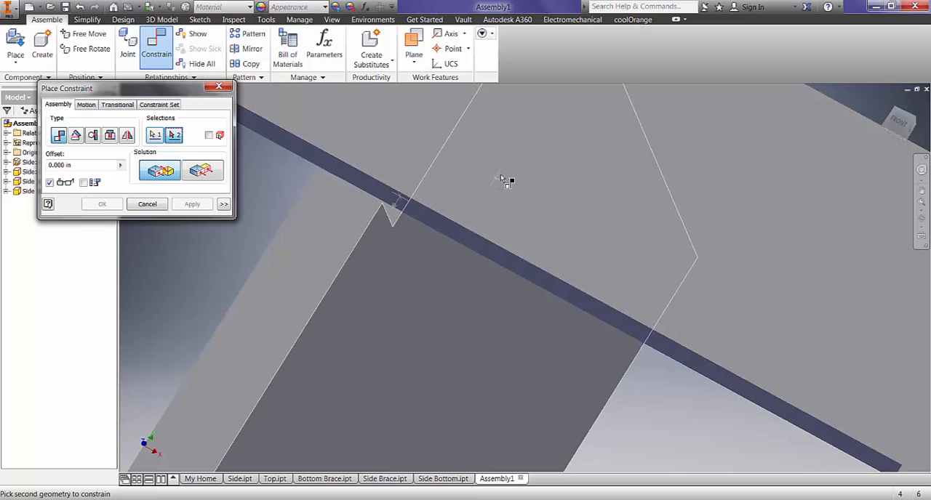
middle_click_drag(505, 181, 426, 203, "shift")
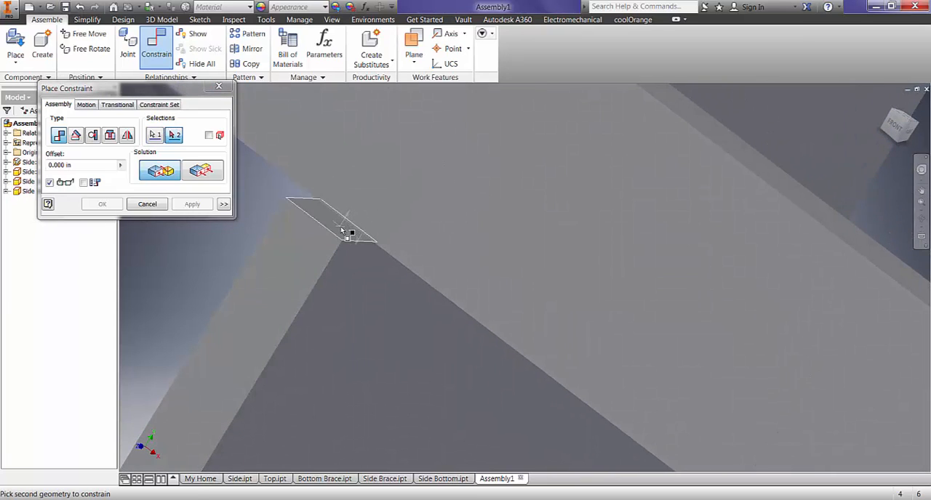
mouse_move(342, 229)
left_click(314, 207)
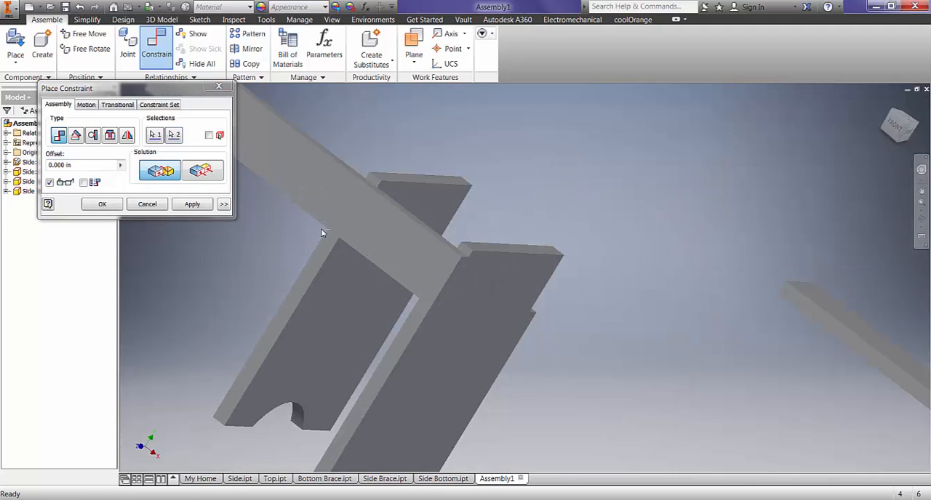
left_click(191, 206)
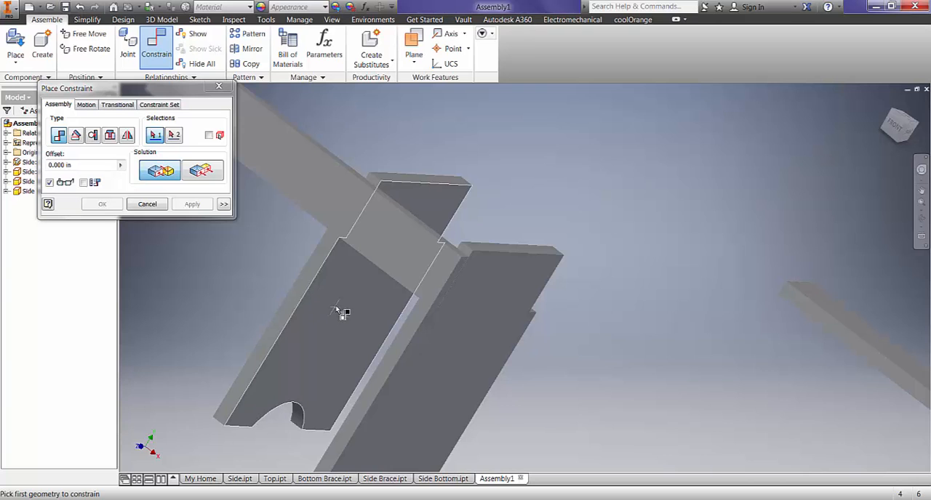
middle_click_drag(340, 313, 355, 330, "shift")
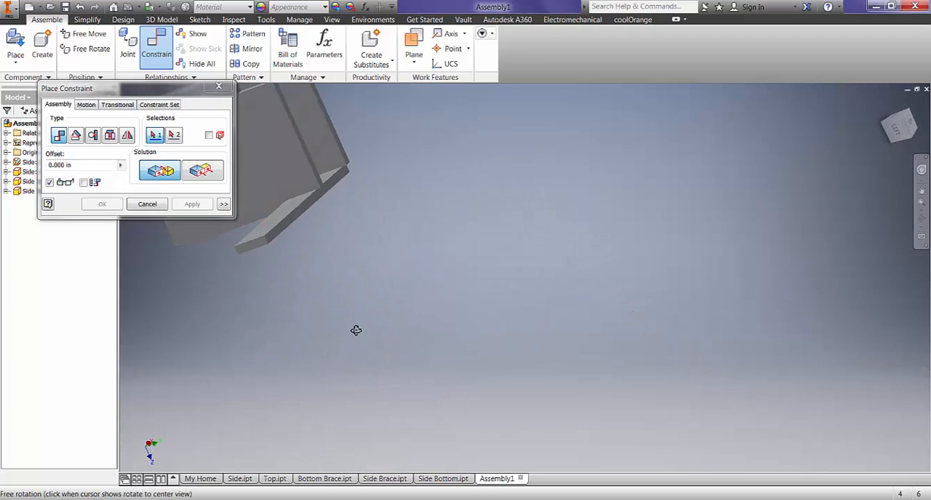
middle_click_drag(404, 228, 630, 325)
left_click(451, 230)
left_click_drag(452, 224, 420, 257)
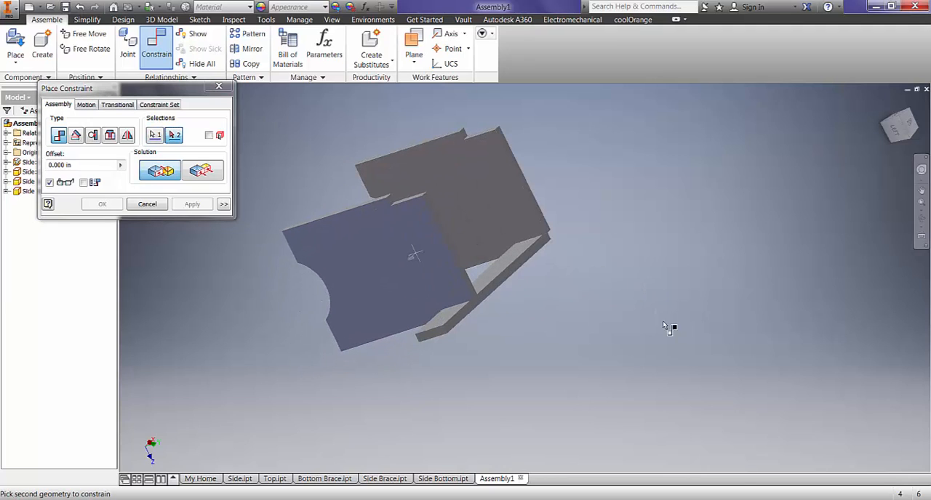
left_click(148, 205)
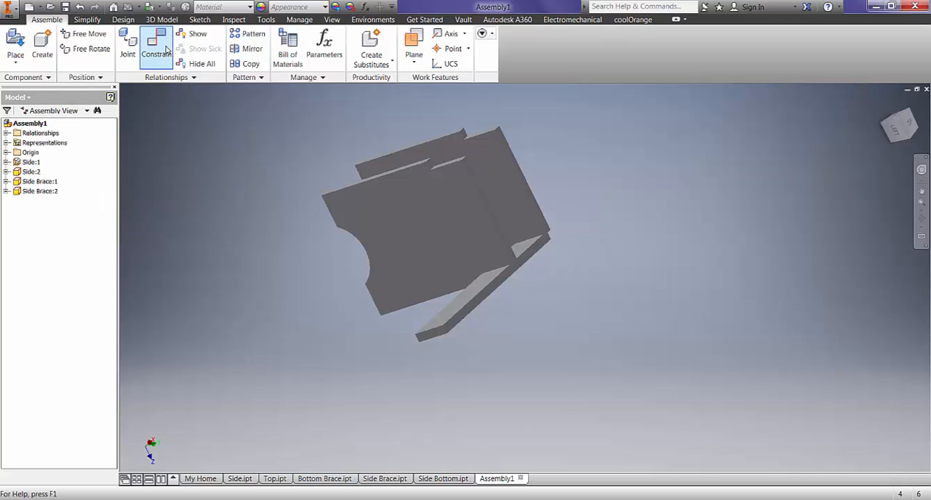
- Apply a Flush constraint between the second Side panel's outer face and the free end face of the front Side Brace
left_click(157, 47)
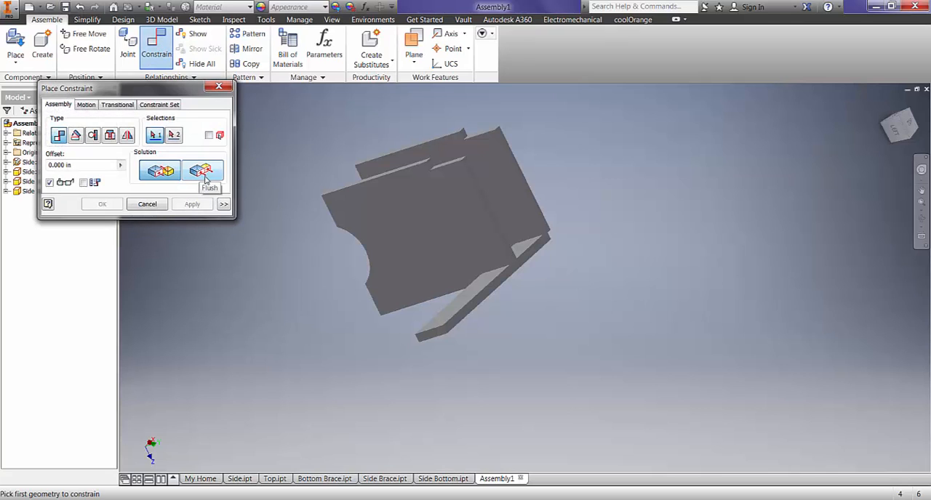
left_click(203, 171)
left_click(429, 233)
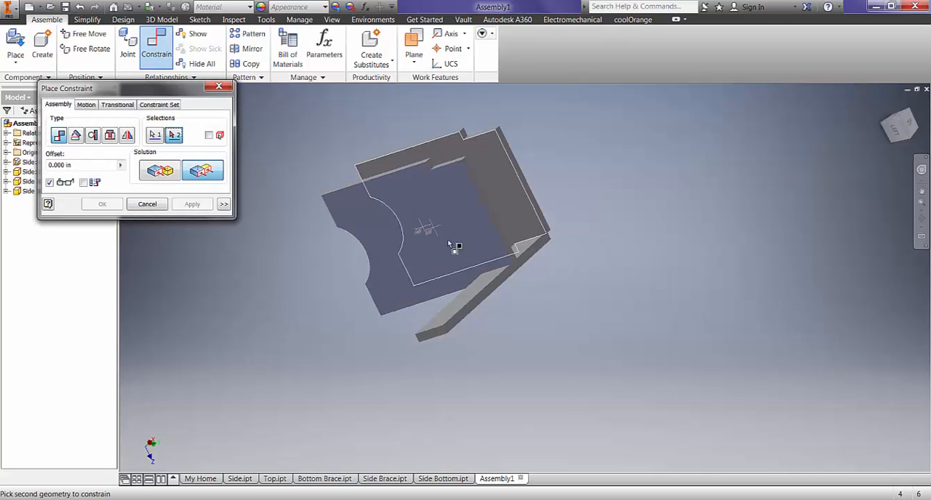
scroll(427, 363, "up", 3)
left_click(430, 329)
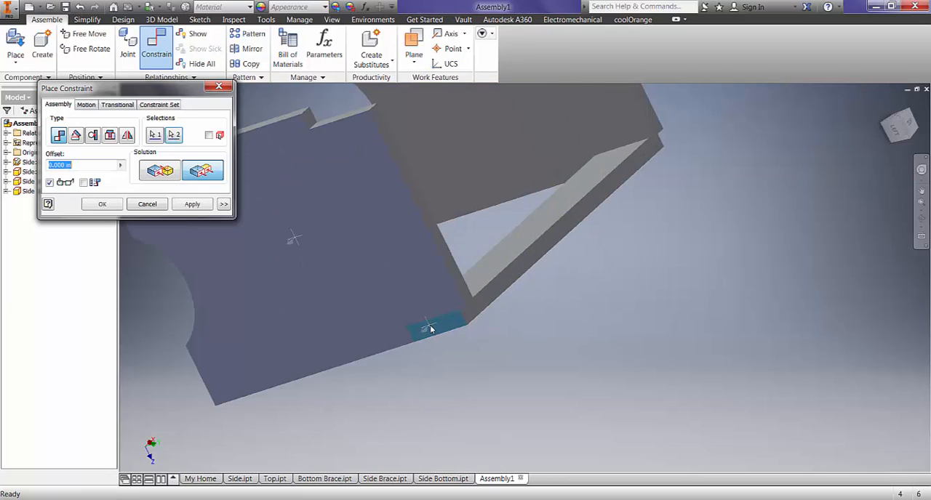
left_click(193, 204)
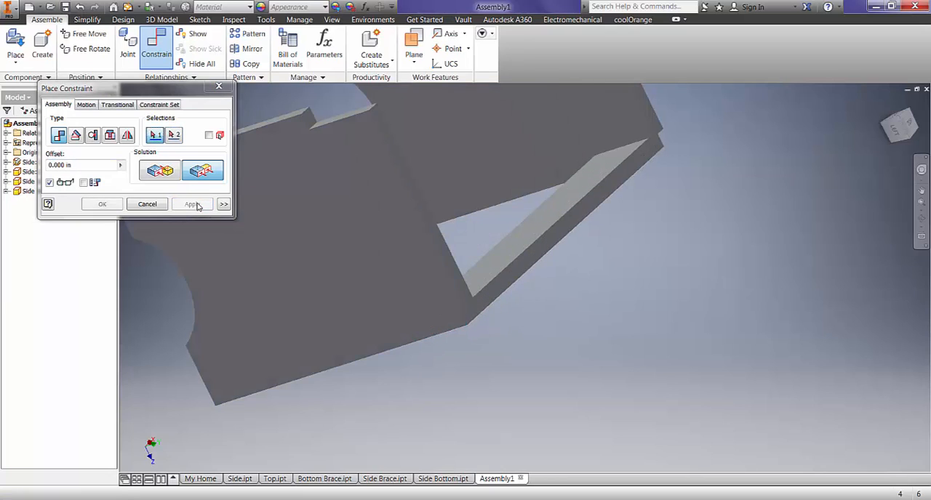
- Finish placing constraints and inspect the fit of the front Side Brace against both Side panels from several angles
left_click(151, 206)
key("F4")
left_click_drag(617, 312, 479, 254)
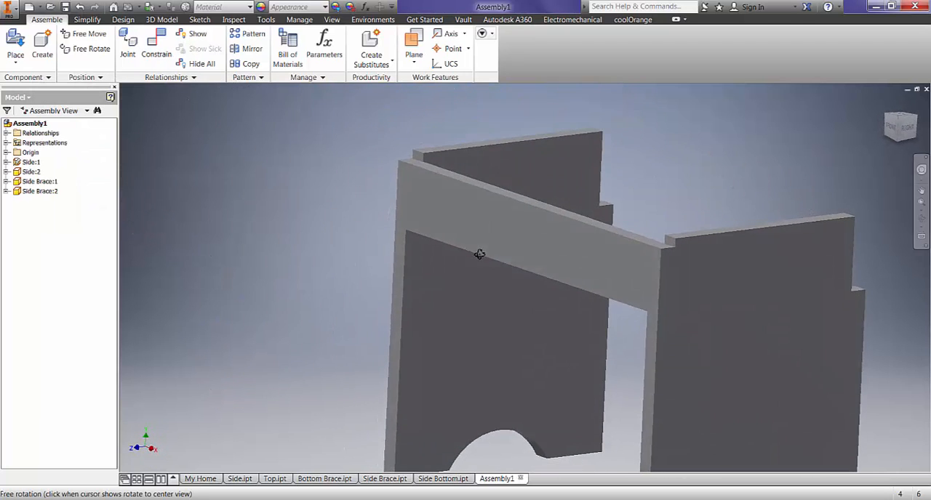
key("Escape")
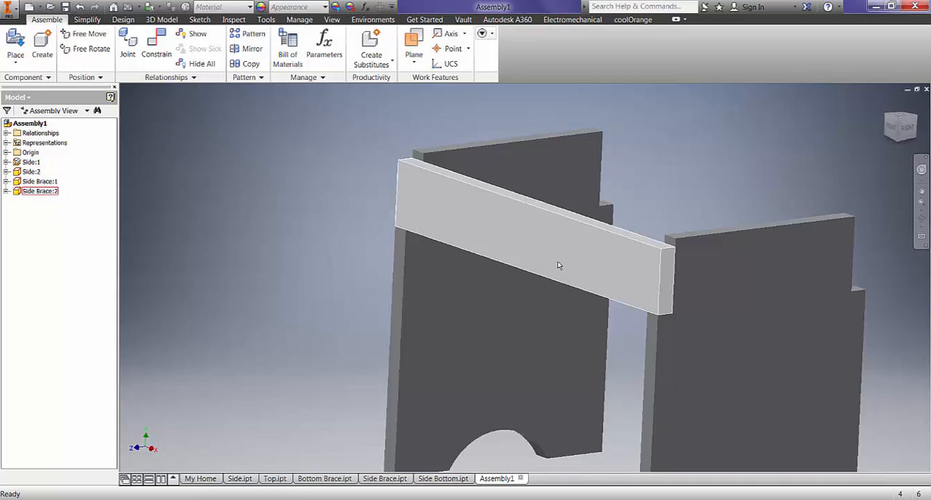
scroll(553, 263, "down", 5)
key("F4")
left_click_drag(659, 273, 568, 311)
key("Escape")
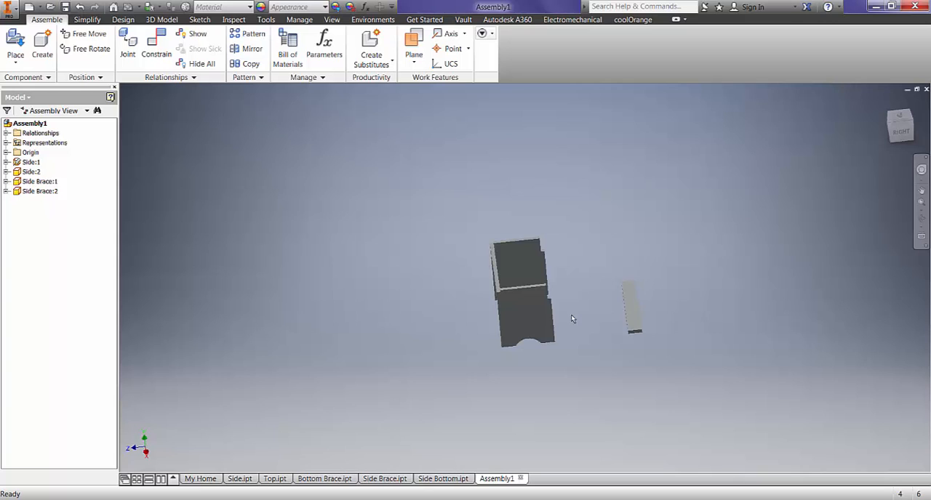
- Mate the inner broad face of the loose second Side Brace to the vertical rear notch face of the grounded Side panel
left_click(157, 45)
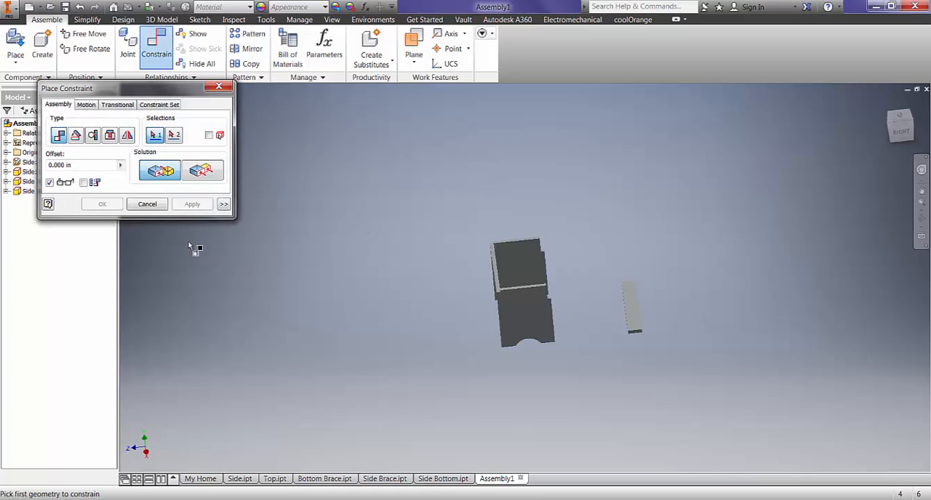
scroll(551, 316, "up", 5)
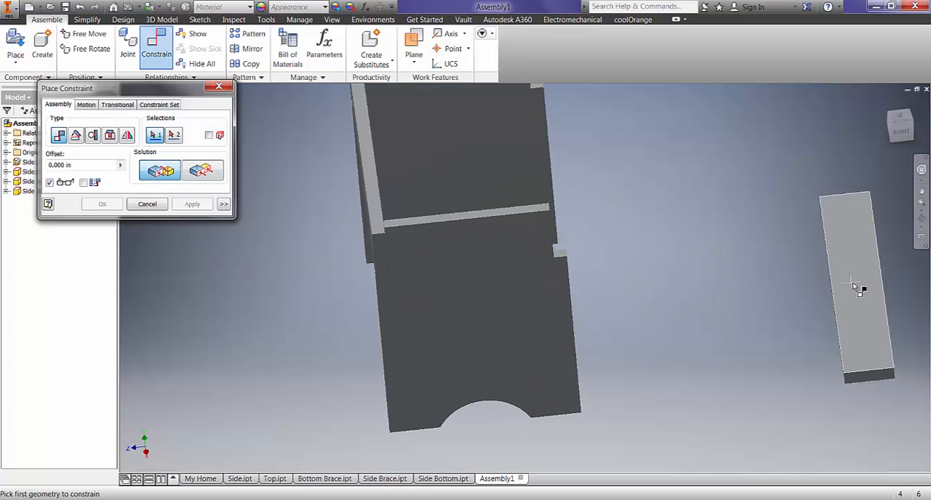
left_click(854, 282)
middle_click_drag(761, 280, 592, 250, "shift")
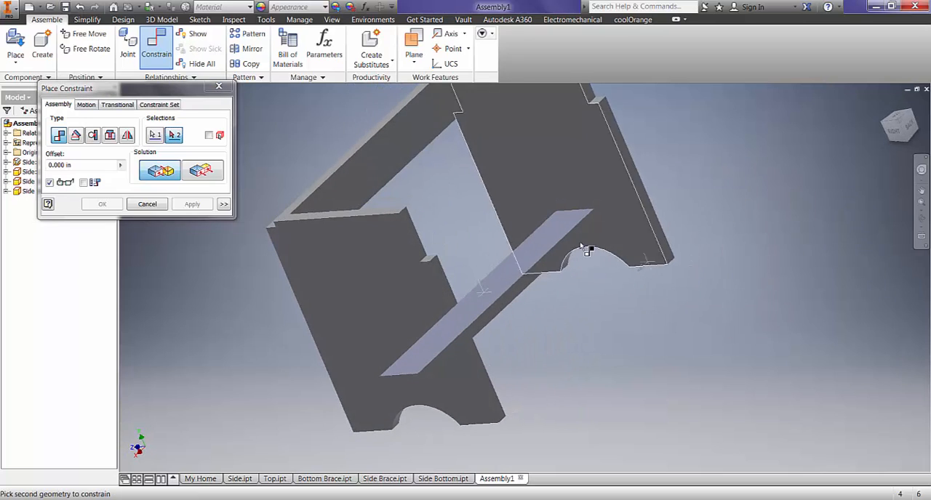
scroll(411, 232, "up", 3)
left_click(411, 232)
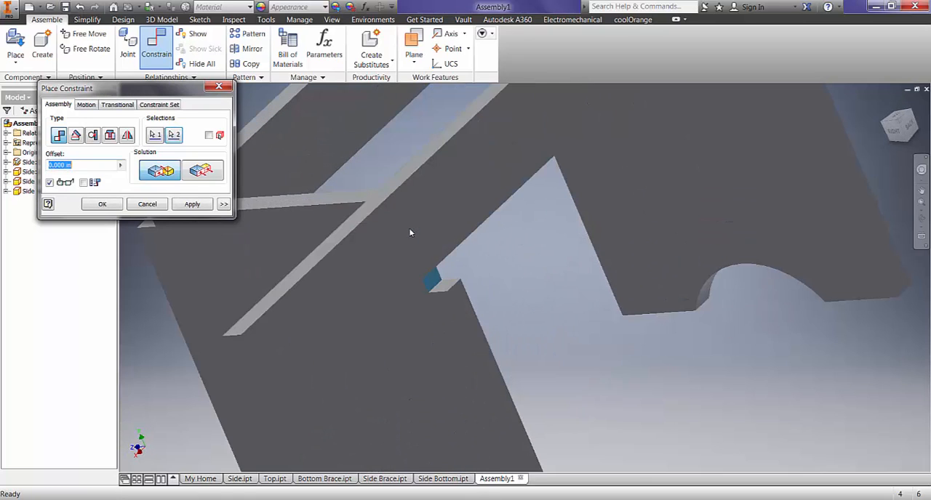
scroll(391, 277, "down", 5)
middle_click_drag(391, 272, 421, 269, "shift")
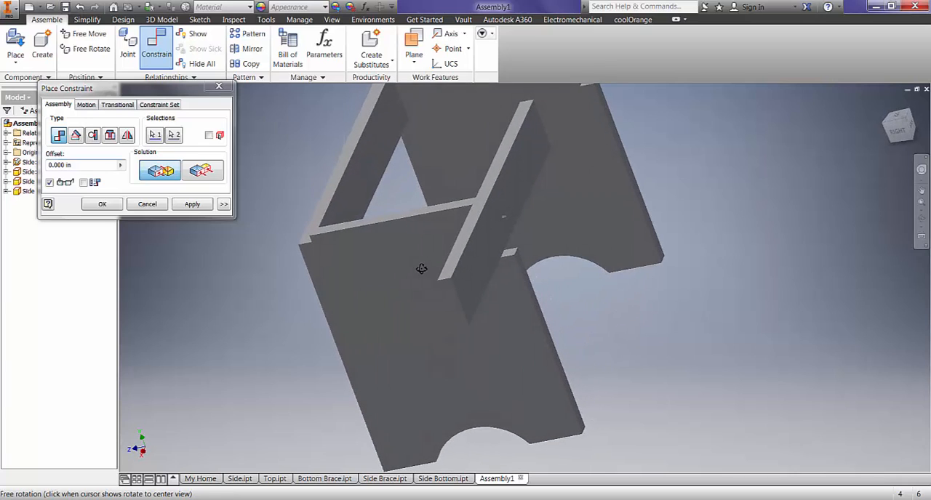
left_click(192, 205)
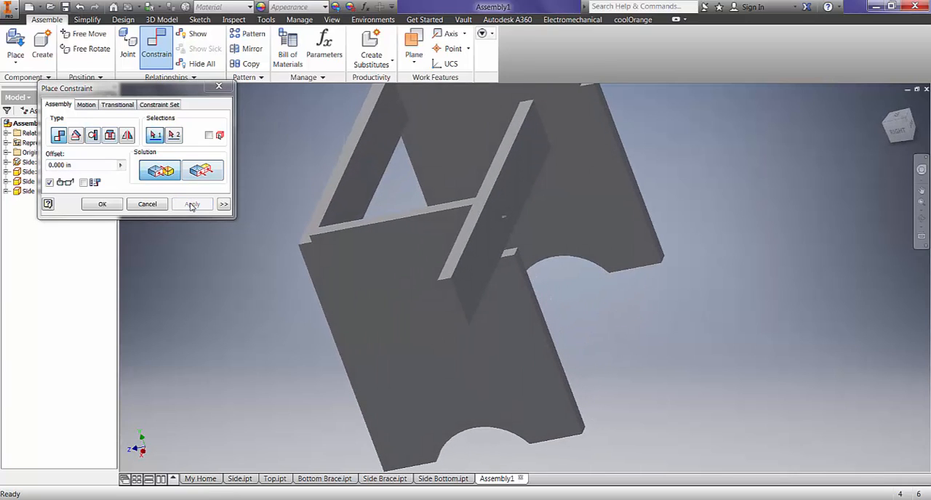
- Apply a Flush constraint between the grounded Side panel's outer face and the end face of the rear Side Brace
left_click(210, 171)
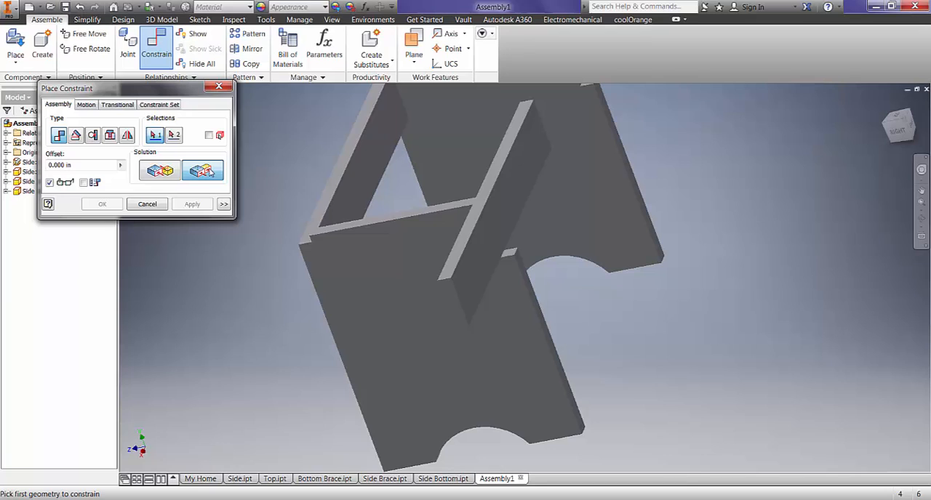
left_click(380, 250)
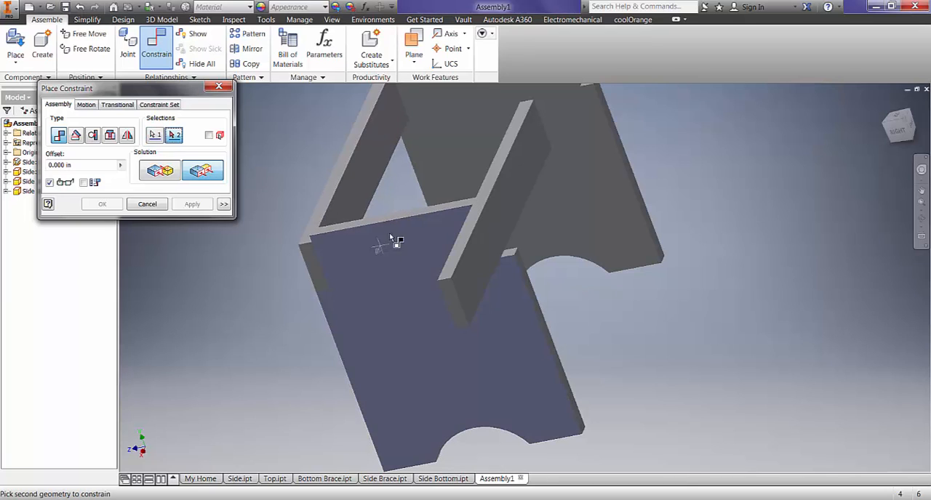
left_click(450, 296)
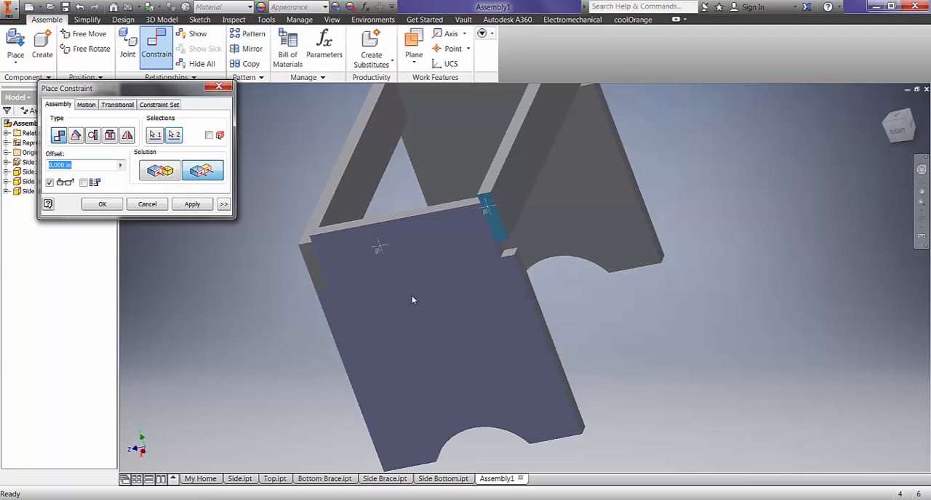
left_click(198, 206)
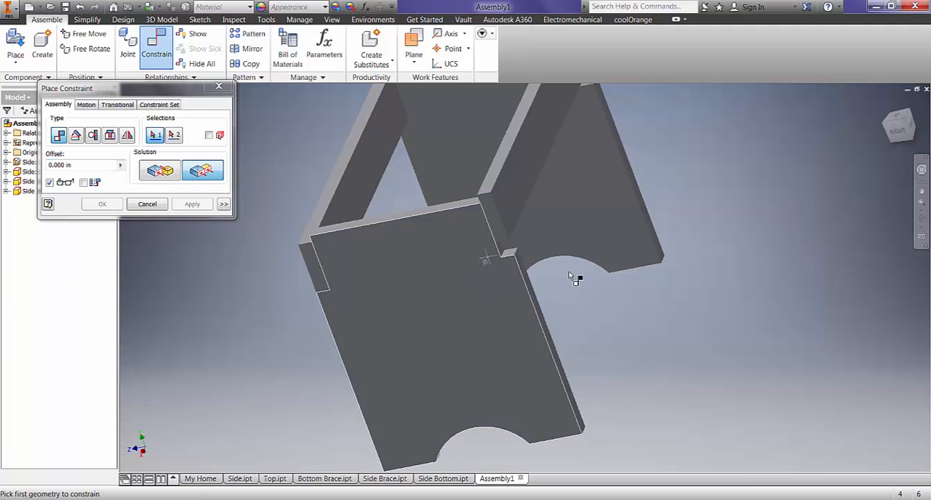
- Mate the underside of the rear Side Brace to the horizontal ledge of the grounded Side panel's rear notch
scroll(556, 262, "down", 3)
middle_click_drag(560, 262, 457, 242, "shift")
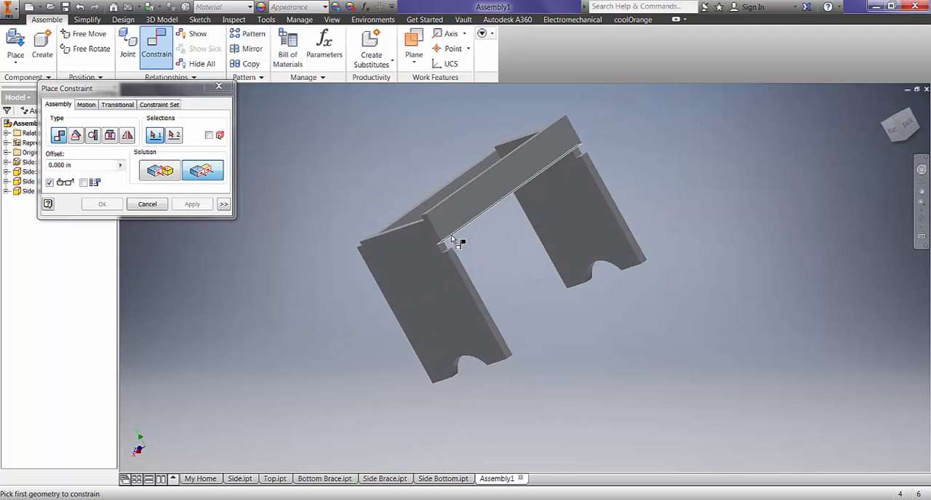
scroll(452, 252, "up", 5)
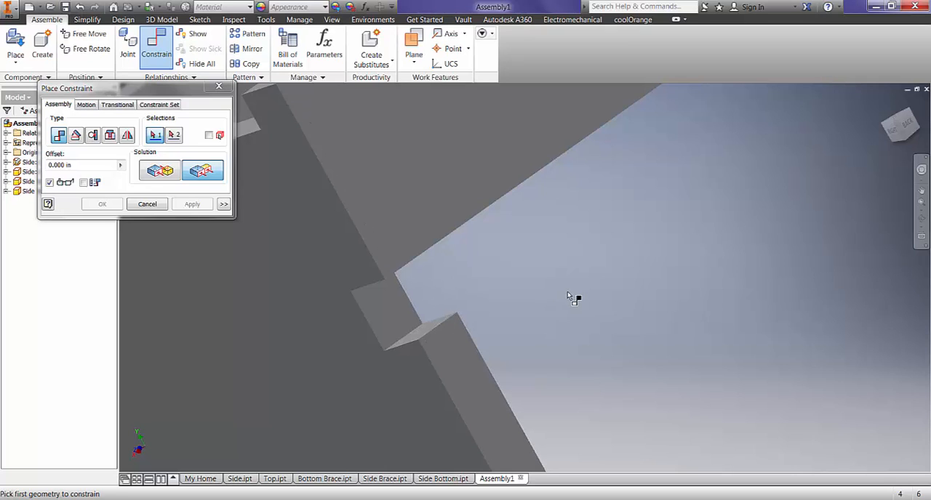
middle_click_drag(570, 297, 457, 191)
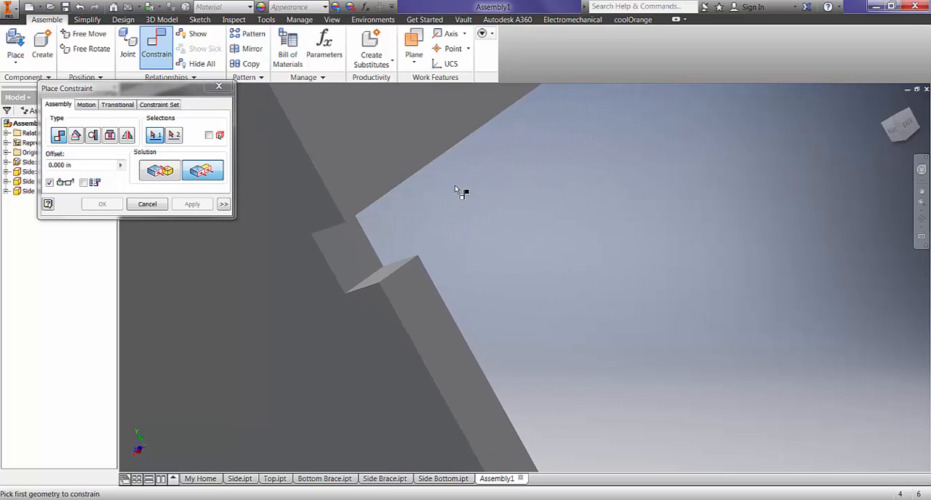
scroll(518, 221, "down", 5)
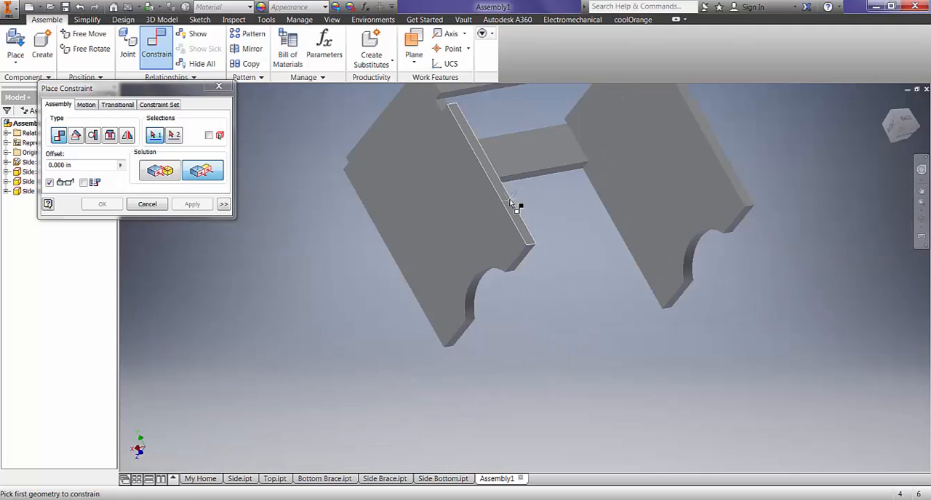
middle_click_drag(498, 103, 471, 245)
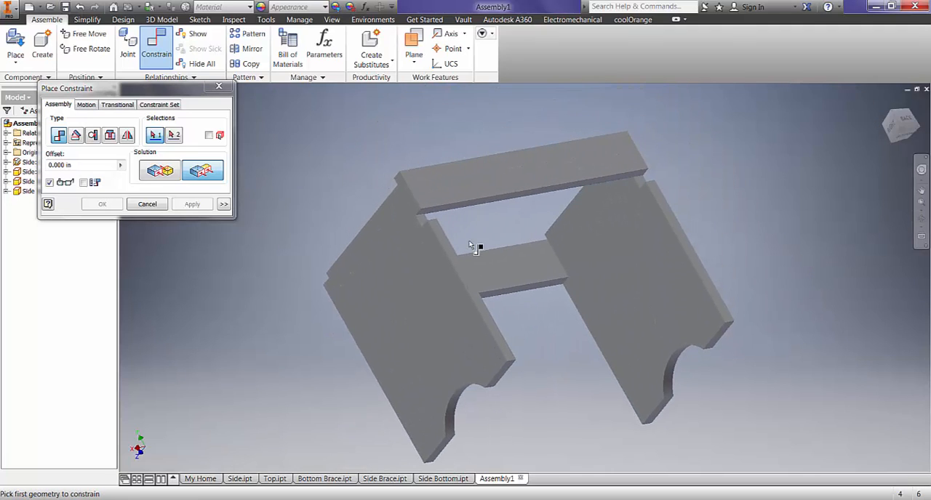
left_click(211, 178)
left_click(156, 173)
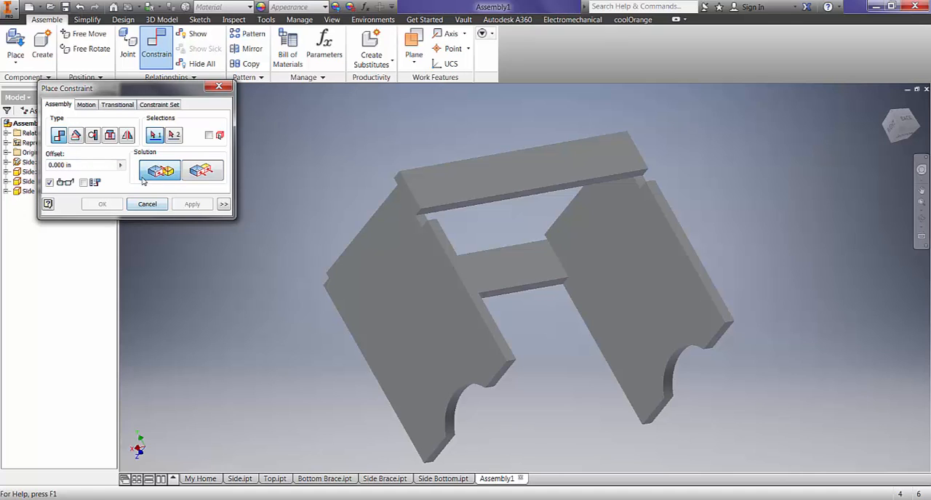
scroll(494, 207, "up", 3)
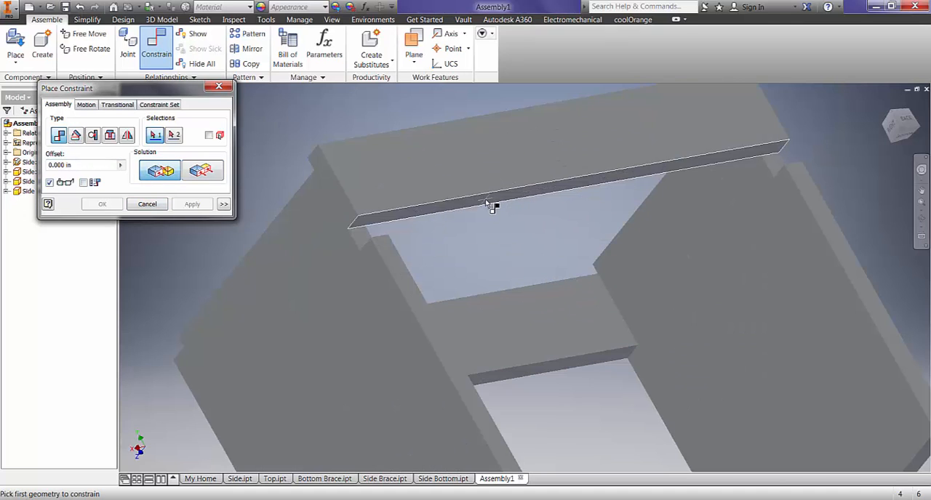
left_click(488, 205)
scroll(415, 187, "down", 5)
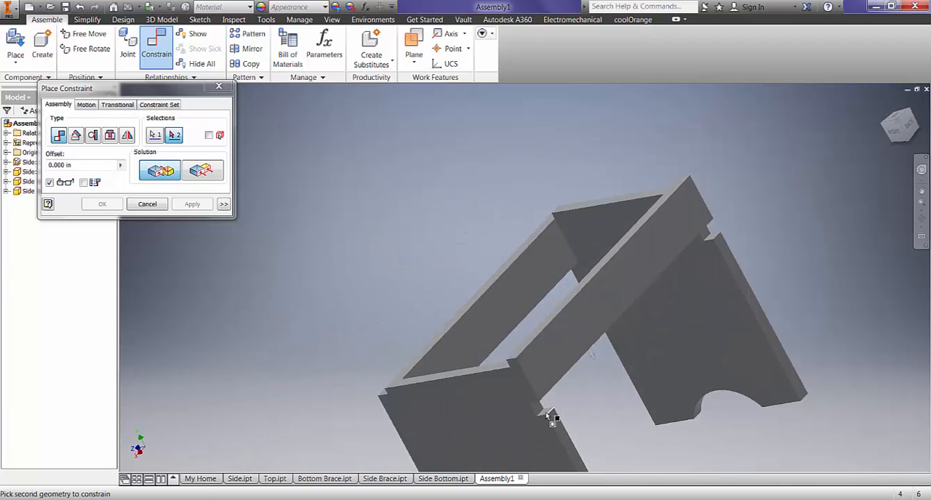
left_click(543, 411)
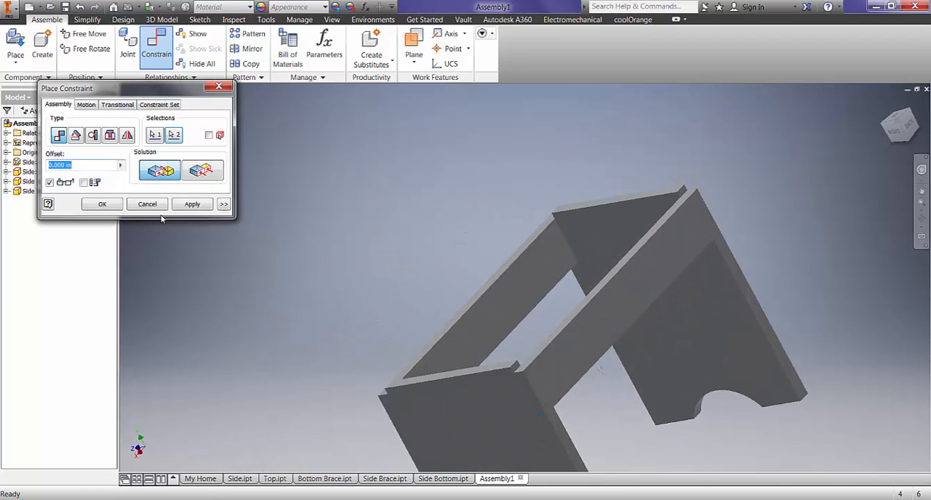
left_click(191, 204)
left_click(147, 205)
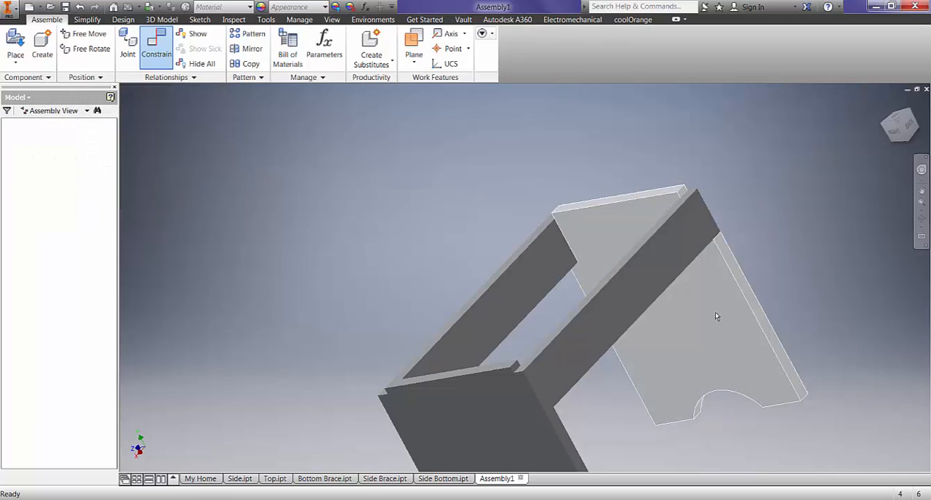
- Check the constrained Side panels and Side Braces one by one and view the assembled frame from the front
left_click(646, 288)
left_click(640, 219)
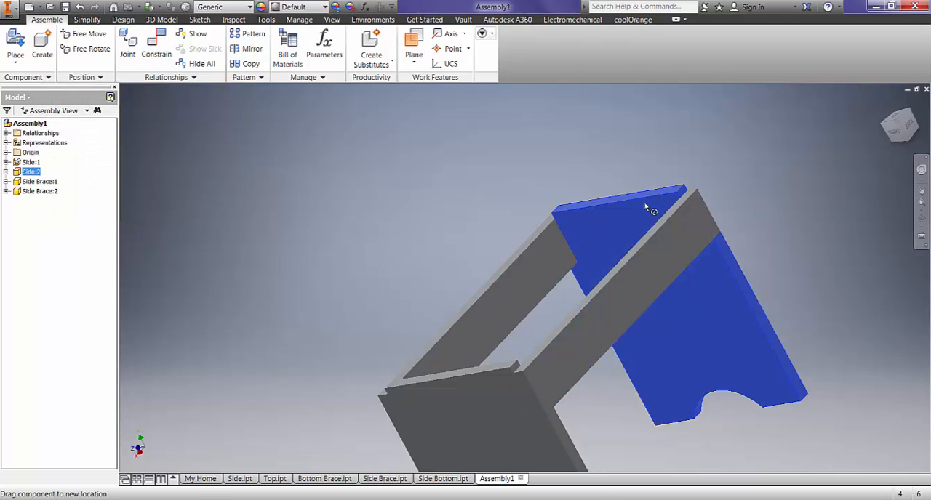
left_click(506, 290)
left_click(486, 376)
left_click(681, 289)
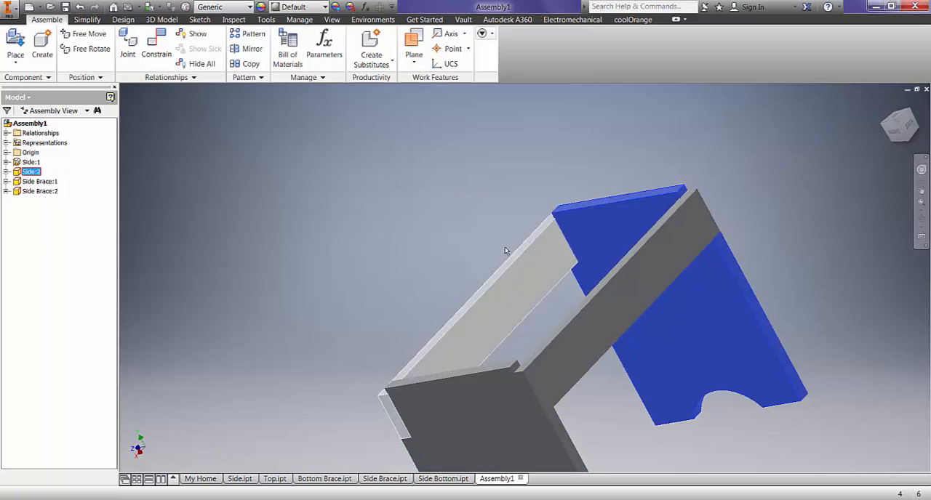
scroll(507, 251, "down", 3)
middle_click_drag(377, 306, 479, 301, "shift")
left_click(478, 301)
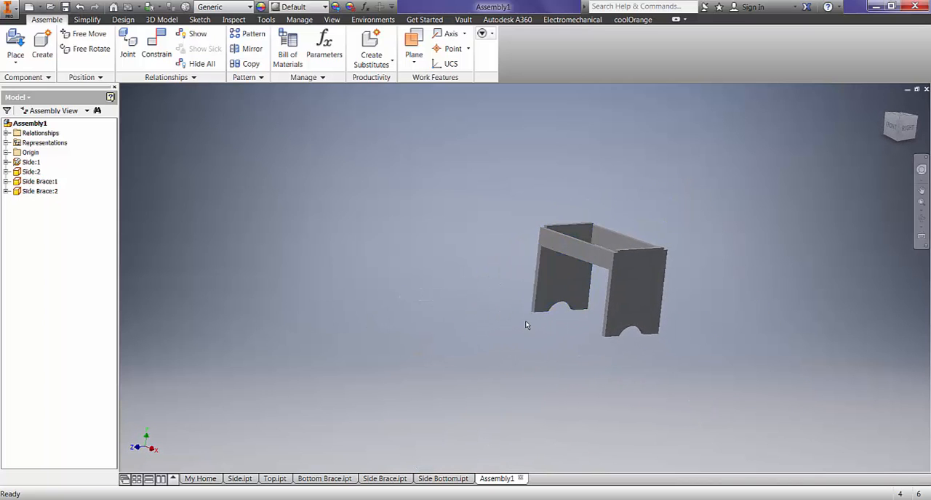
scroll(525, 321, "up", 3)
middle_click_drag(561, 293, 447, 337)
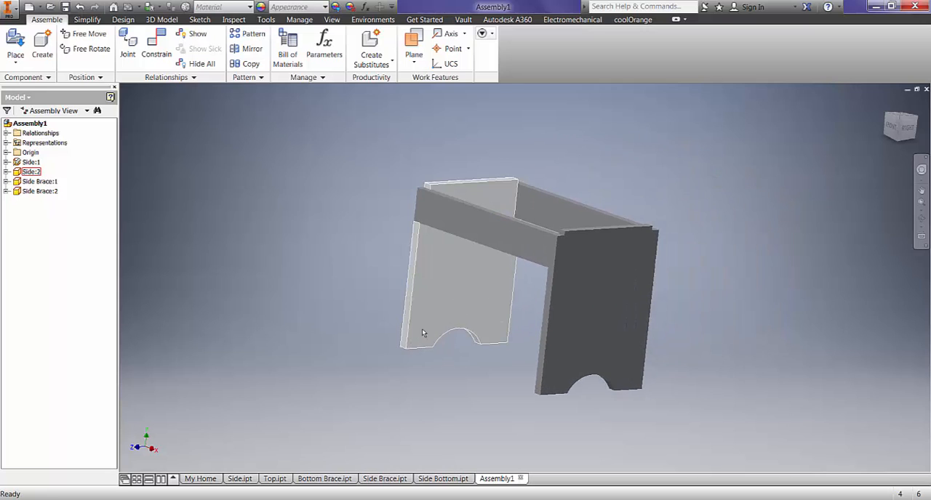
- Place two Side Bottom components in the assembly, one on each side of the bench frame
left_click(15, 40)
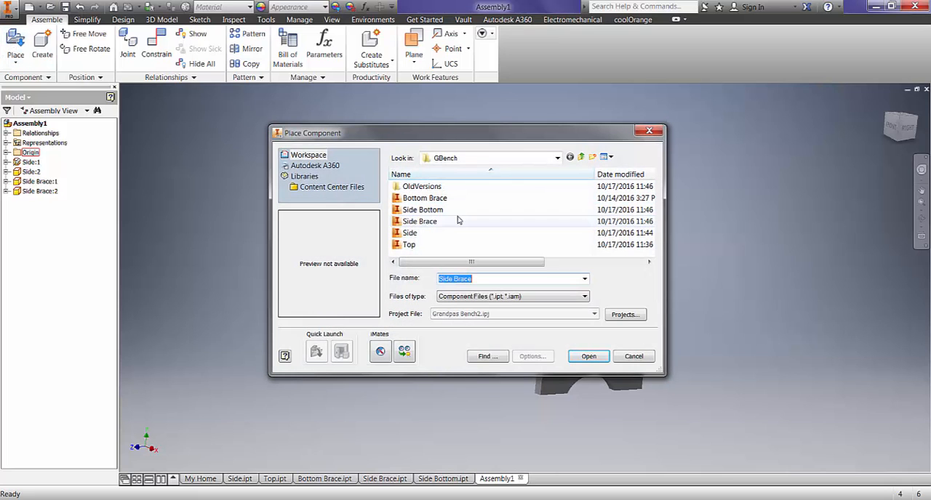
left_click(445, 210)
left_click(591, 354)
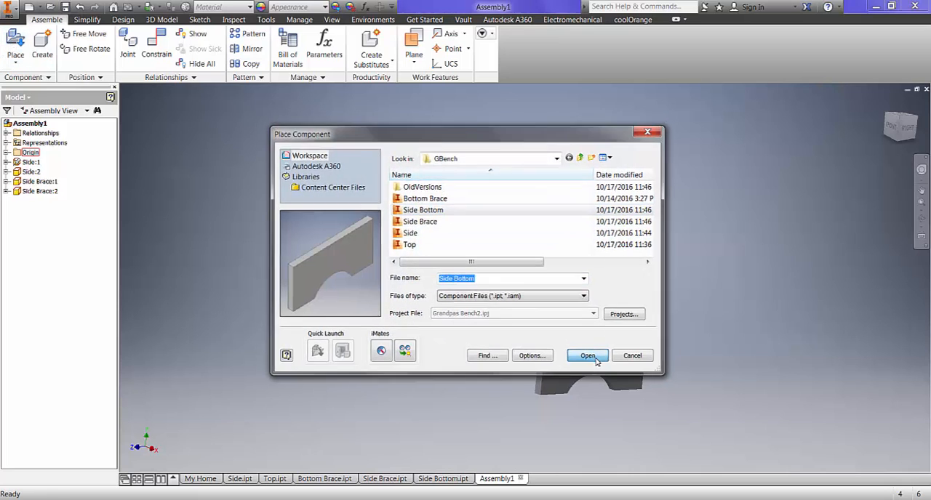
left_click(282, 290)
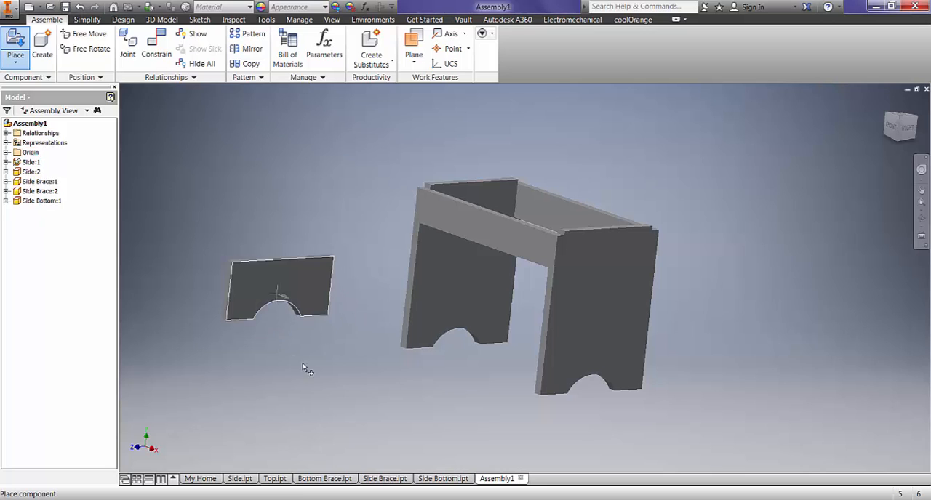
left_click(777, 354)
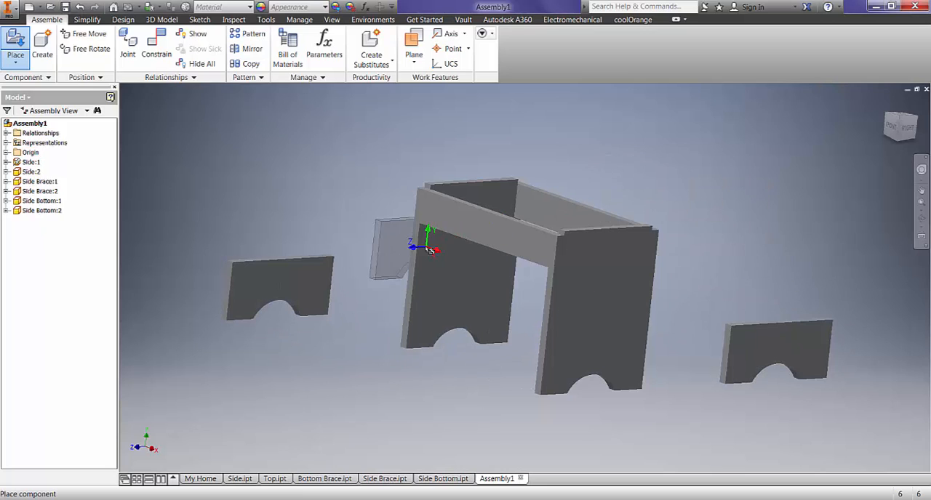
key("Escape")
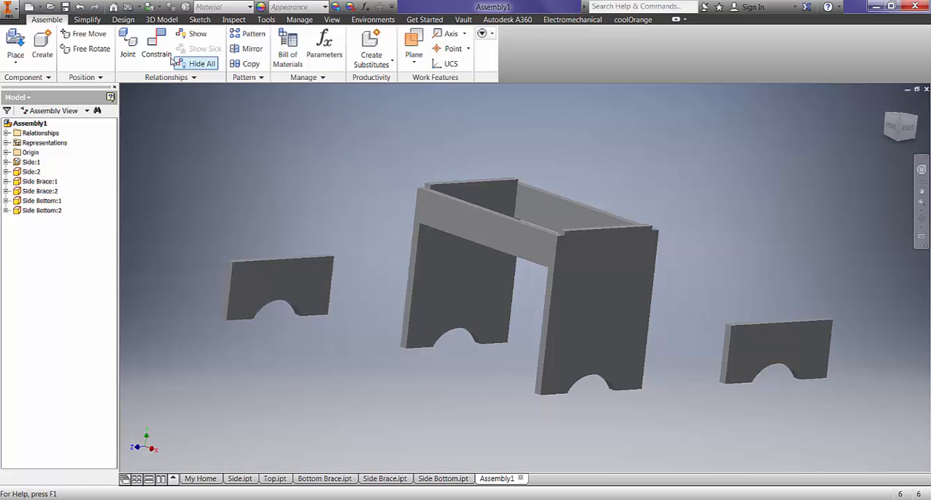
- Mate the inner face of the second Side panel to a broad face of the first Side Bottom
left_click(160, 43)
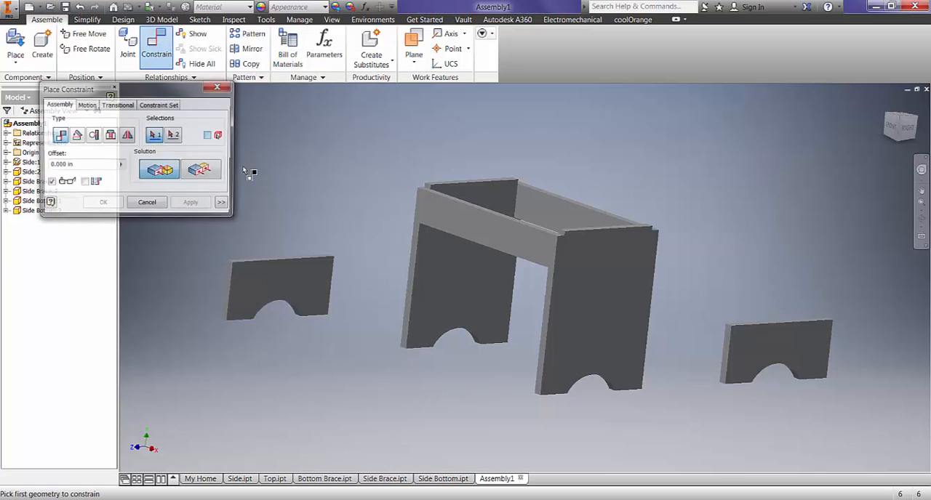
left_click(471, 292)
scroll(316, 322, "up", 3)
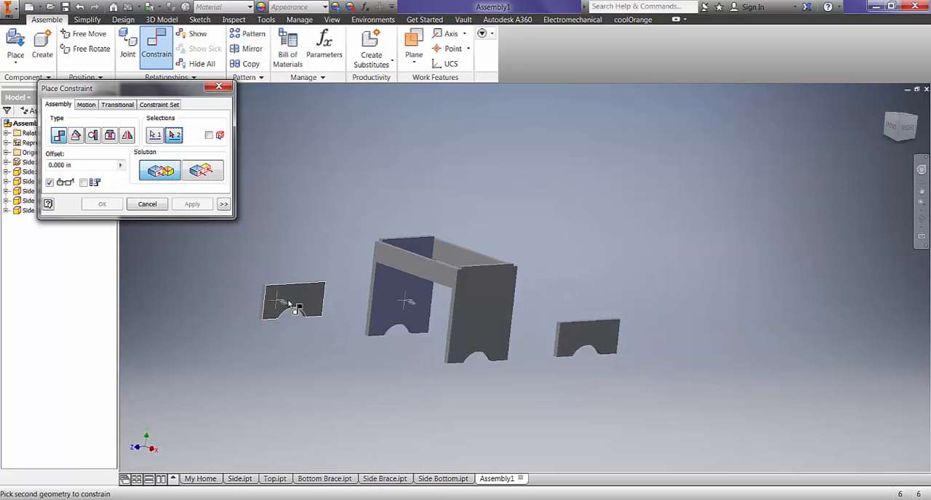
scroll(288, 303, "down", 3)
left_click(305, 290)
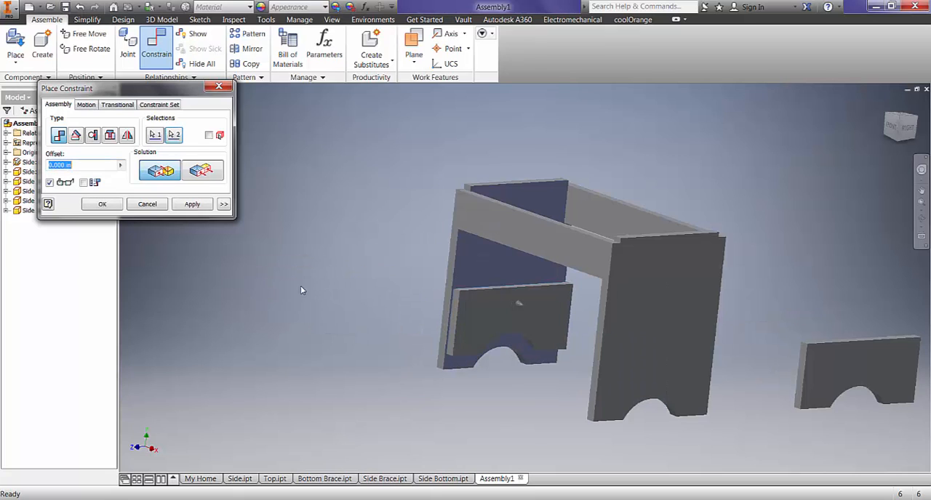
left_click(192, 206)
left_click(509, 324)
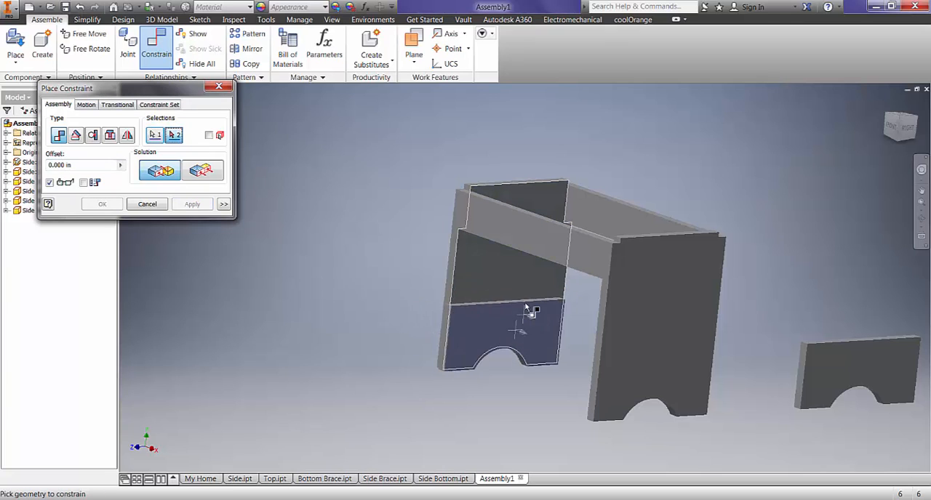
left_click(521, 316)
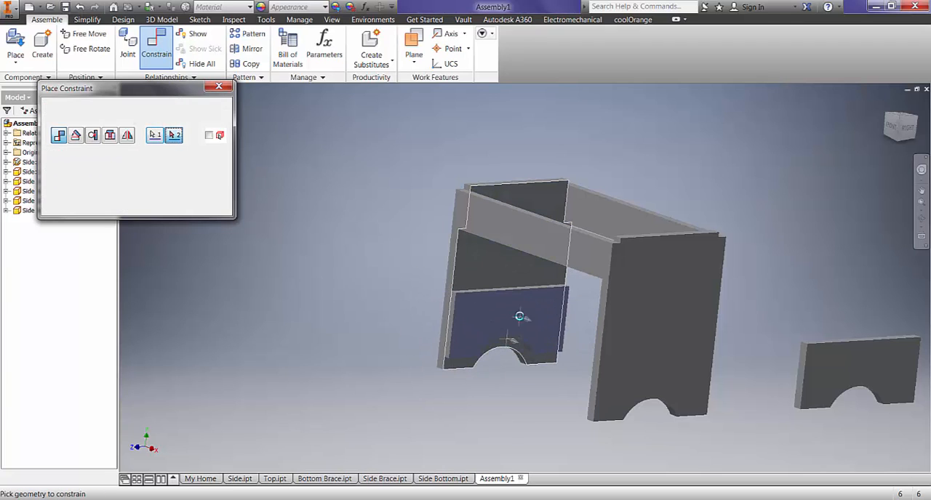
left_click(146, 205)
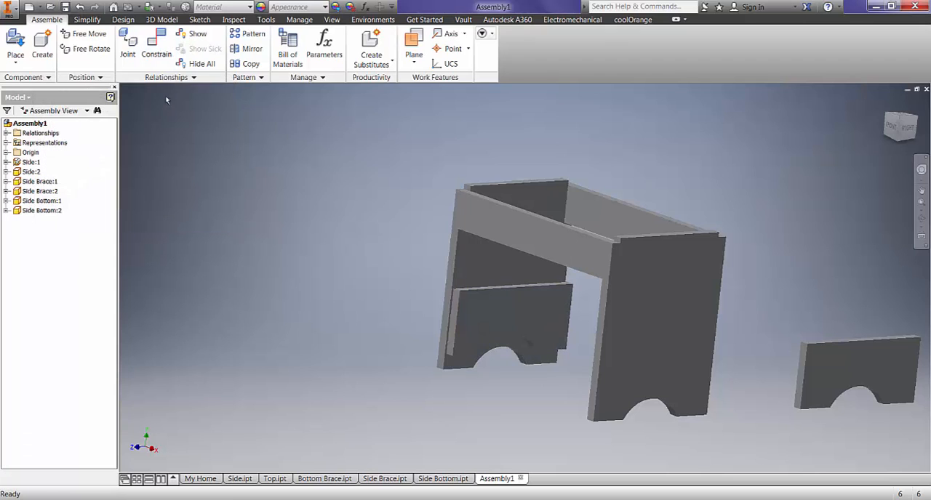
- Make the bottom foot face of the first Side Bottom flush with the bottom foot face of the second Side panel
left_click(156, 45)
middle_click_drag(386, 295, 361, 245, "shift")
left_click(203, 171)
scroll(502, 322, "up", 6)
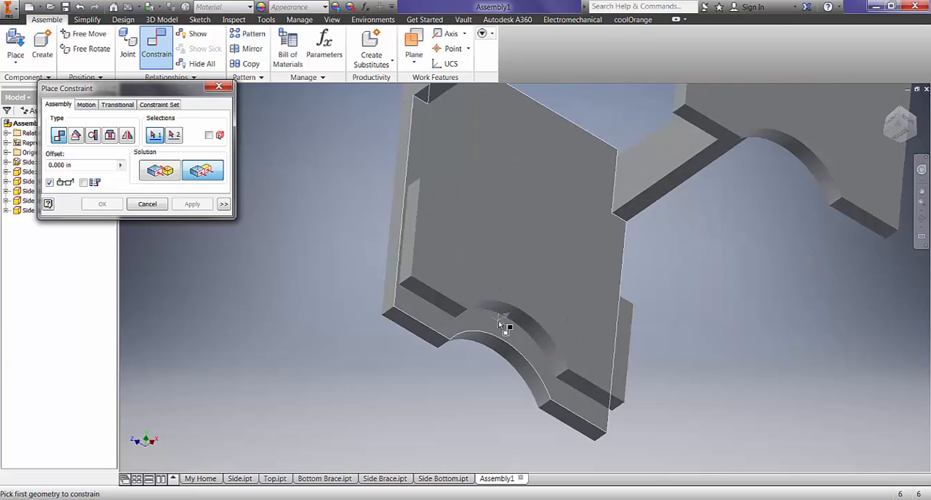
left_click(400, 290)
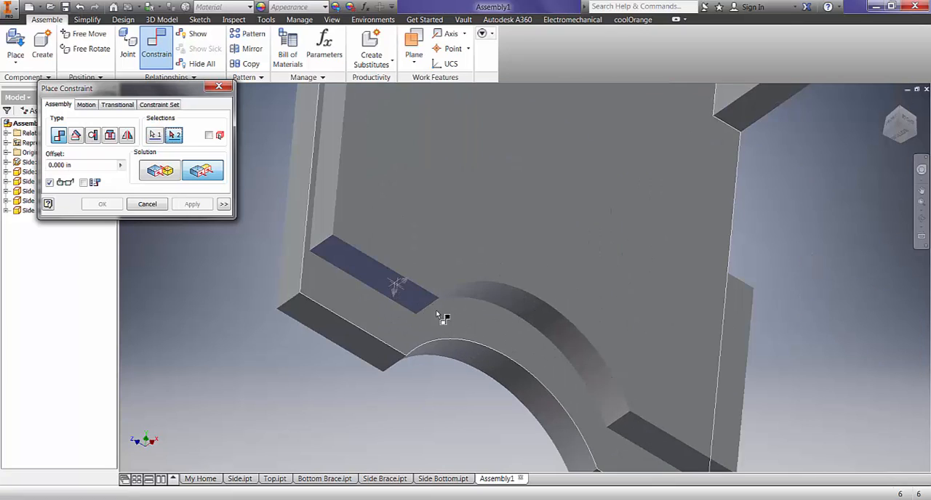
left_click(366, 352)
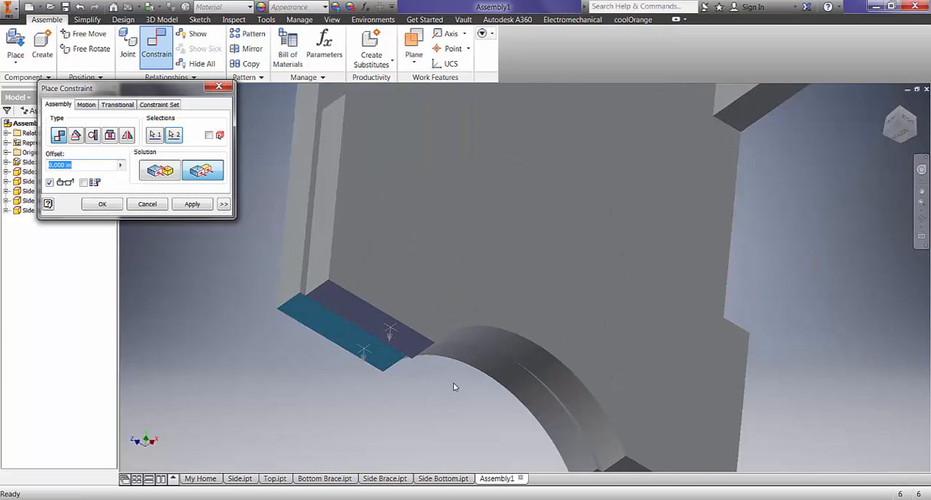
left_click(190, 205)
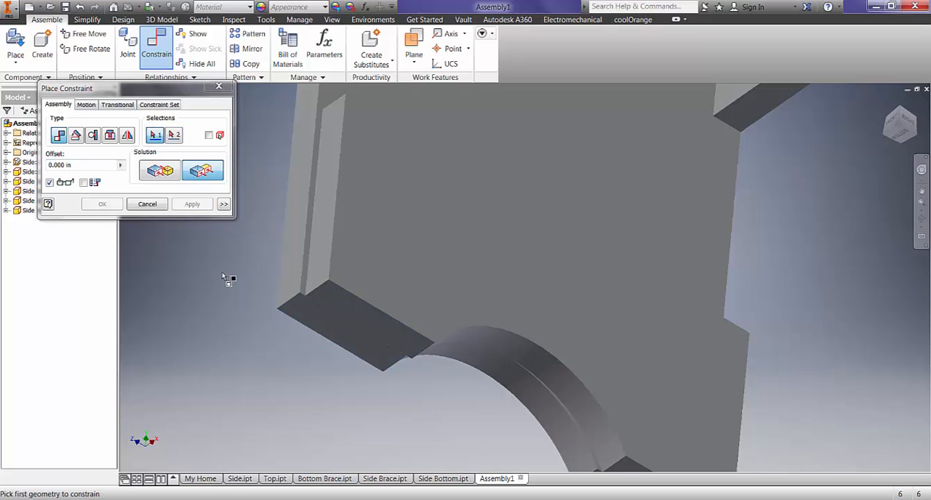
- Make the front edge face of the second Side panel flush with the front end face of the first Side Bottom
middle_click_drag(222, 273, 351, 300, "shift")
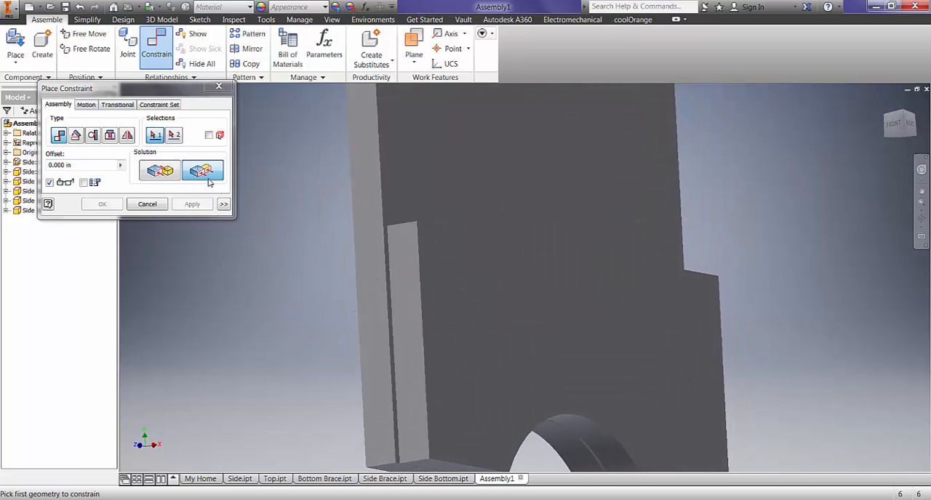
left_click(372, 278)
left_click(401, 271)
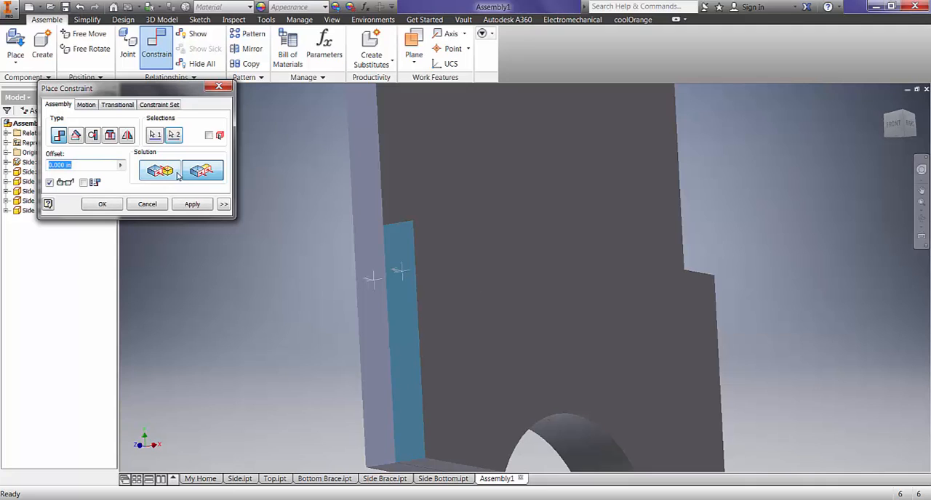
left_click(189, 205)
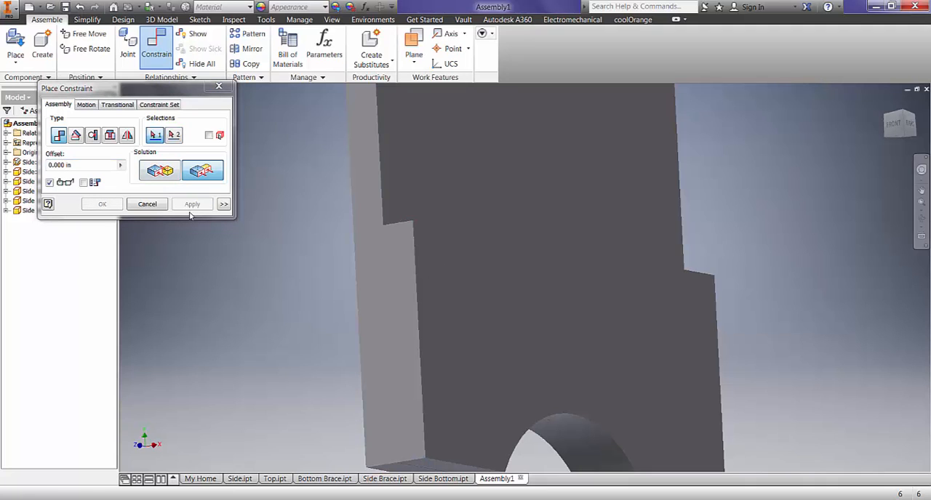
left_click(147, 205)
key("F6")
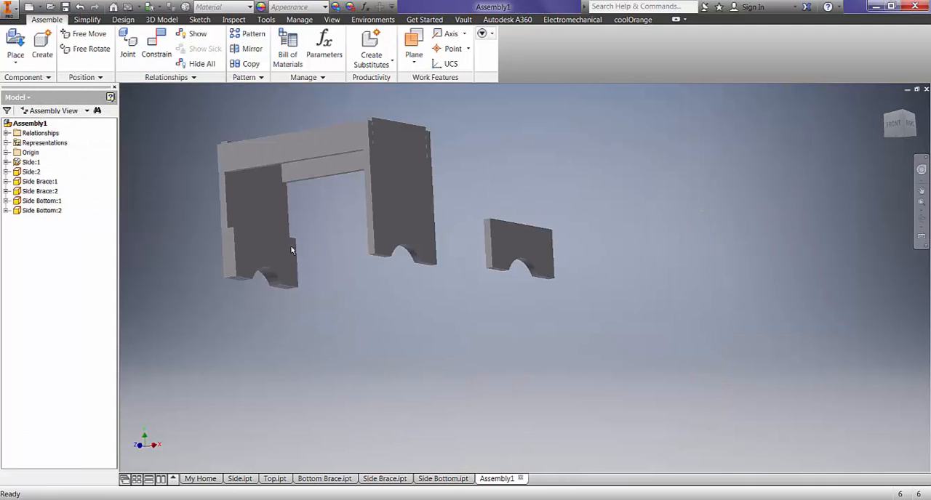
- Mate the inner face of the grounded Side panel to a broad face of the second Side Bottom
middle_click_drag(277, 231, 503, 297, "shift")
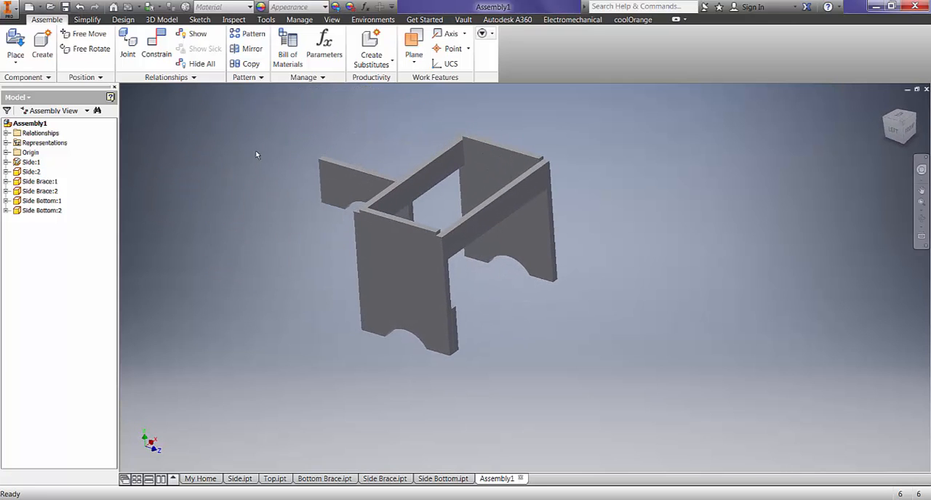
left_click(159, 44)
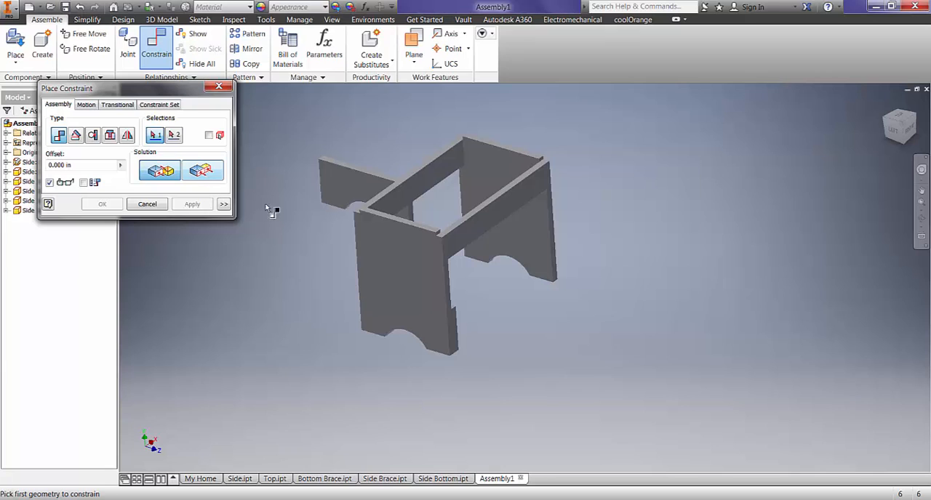
left_click(522, 235)
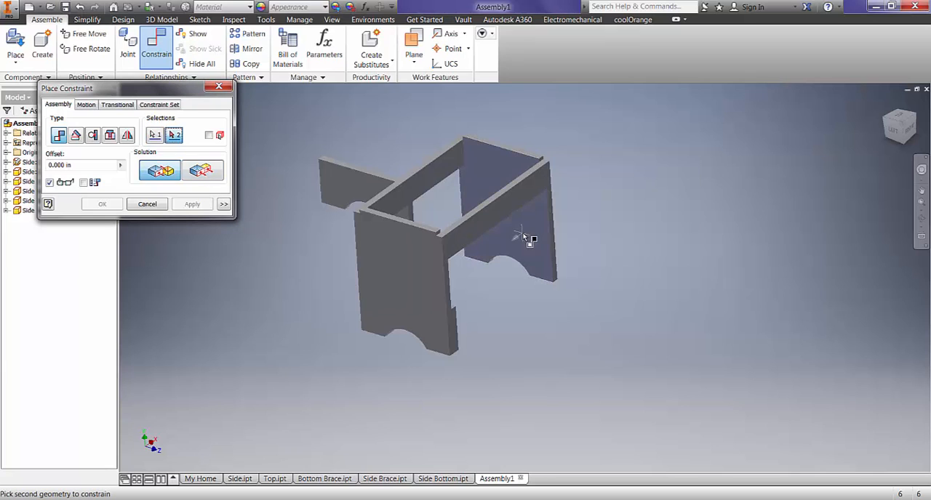
left_click(343, 188)
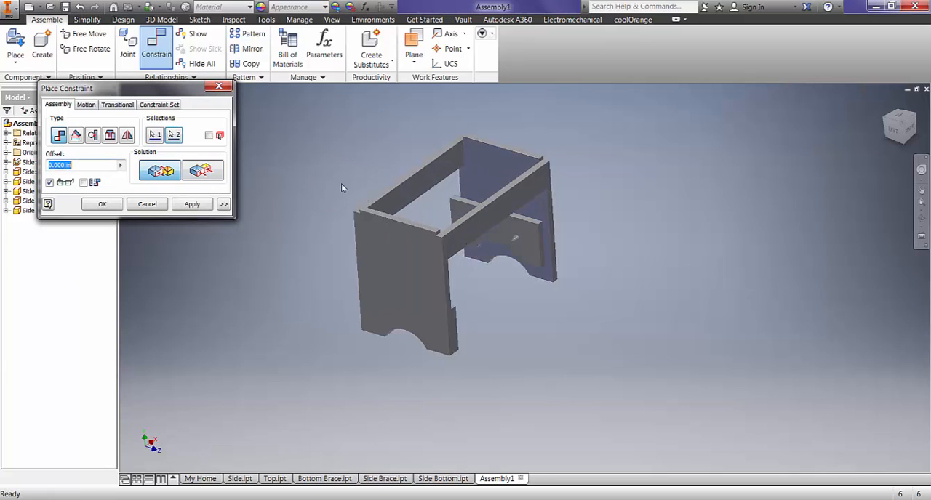
left_click(192, 204)
- Make the front end face of the second Side Bottom flush with the front edge face of the grounded Side panel
scroll(554, 251, "up", 4)
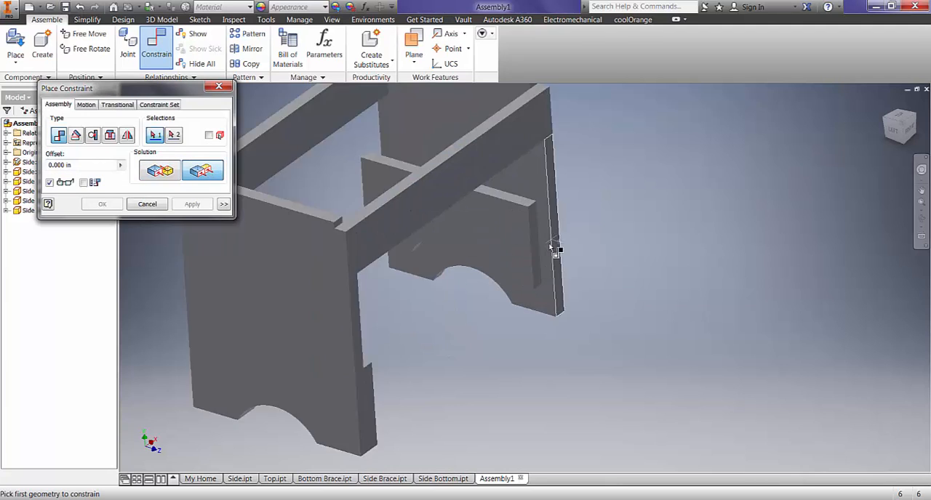
scroll(555, 251, "up", 3)
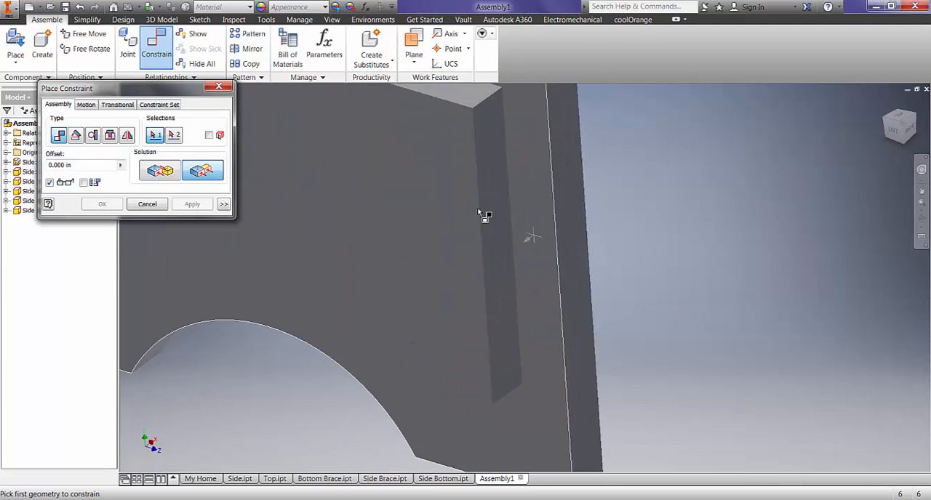
left_click(495, 247)
left_click(573, 244)
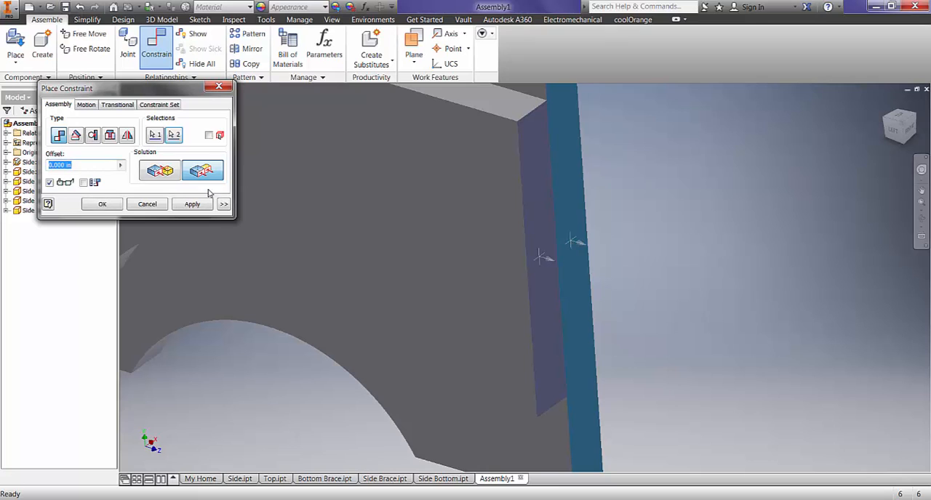
left_click(192, 204)
- Make the bottom foot face of the grounded Side panel flush with the bottom foot face of the second Side Bottom
scroll(366, 261, "down", 6)
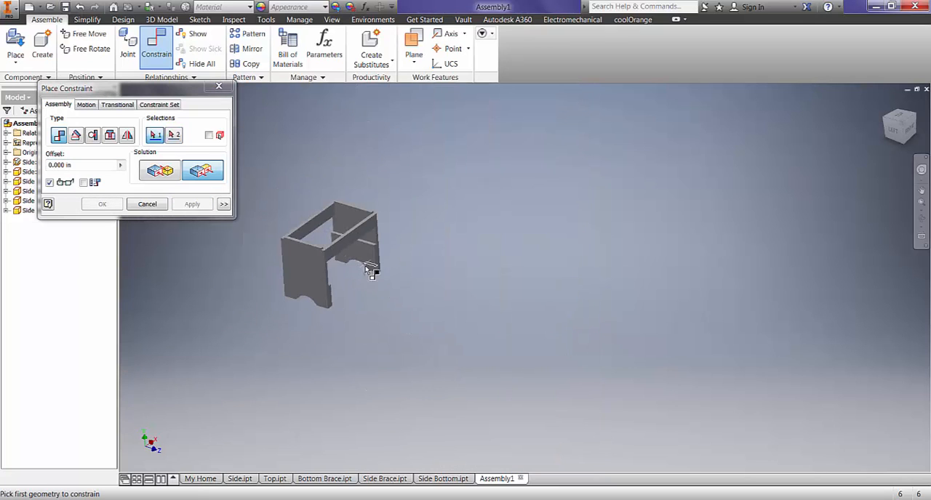
middle_click_drag(362, 274, 365, 223, "shift")
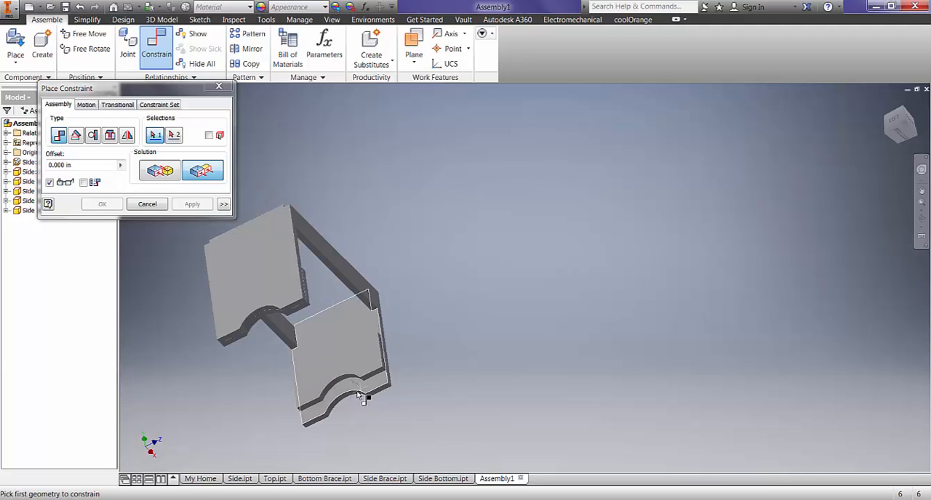
scroll(385, 399, "up", 4)
left_click(402, 402)
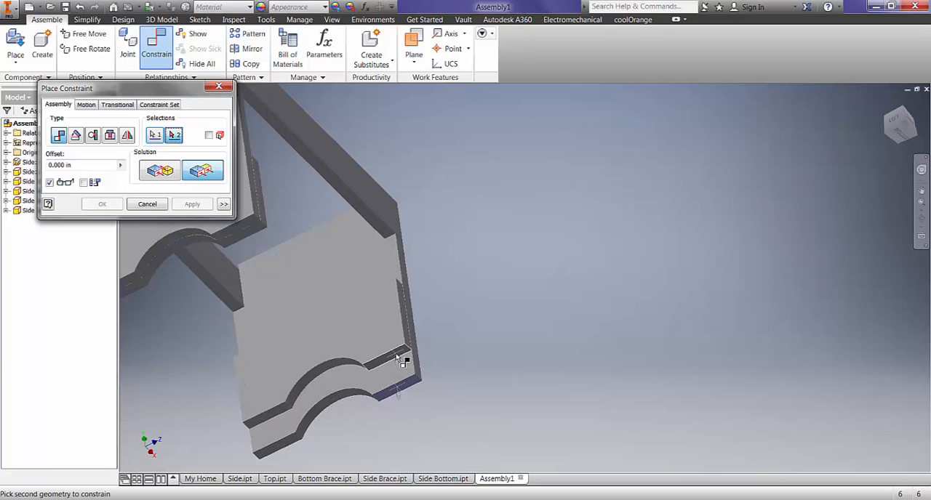
left_click(398, 358)
left_click(182, 207)
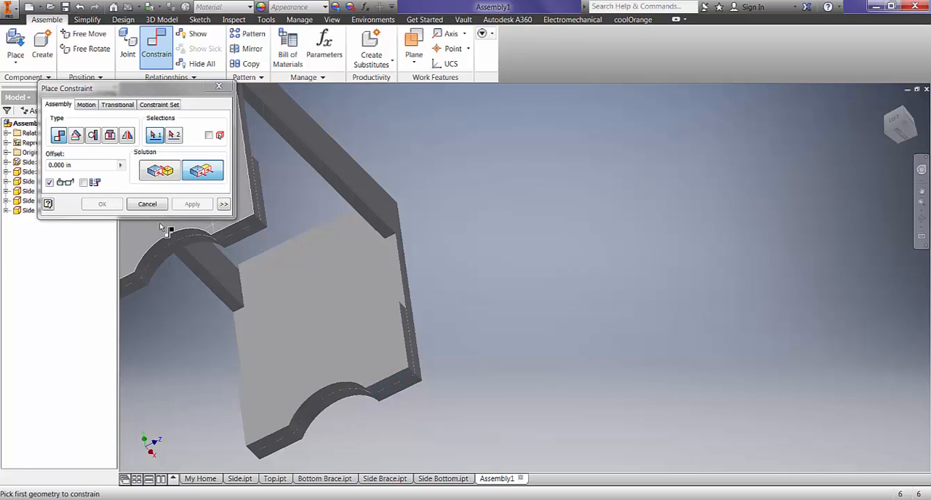
left_click(148, 203)
- Place one Bottom Brace component in the assembly, in front of and below the bench frame
scroll(429, 203, "down", 3)
middle_click_drag(429, 206, 358, 213, "shift")
scroll(358, 211, "up", 6)
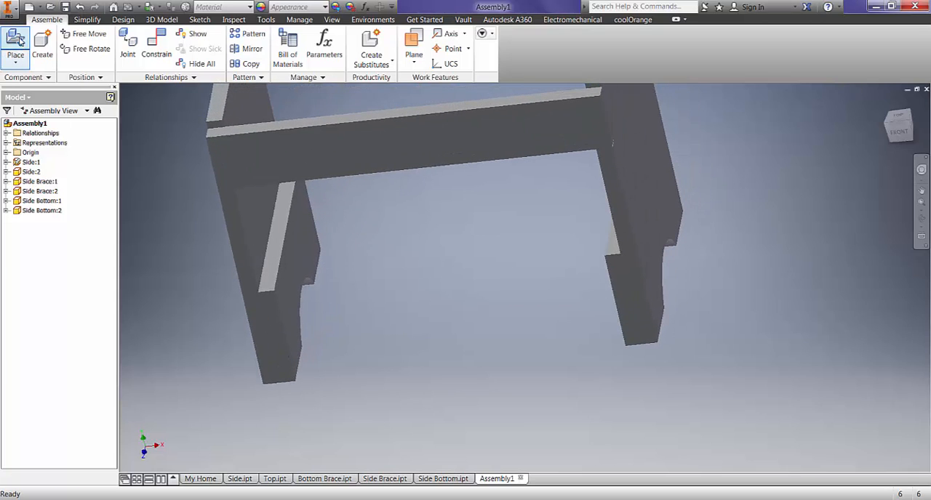
left_click(15, 42)
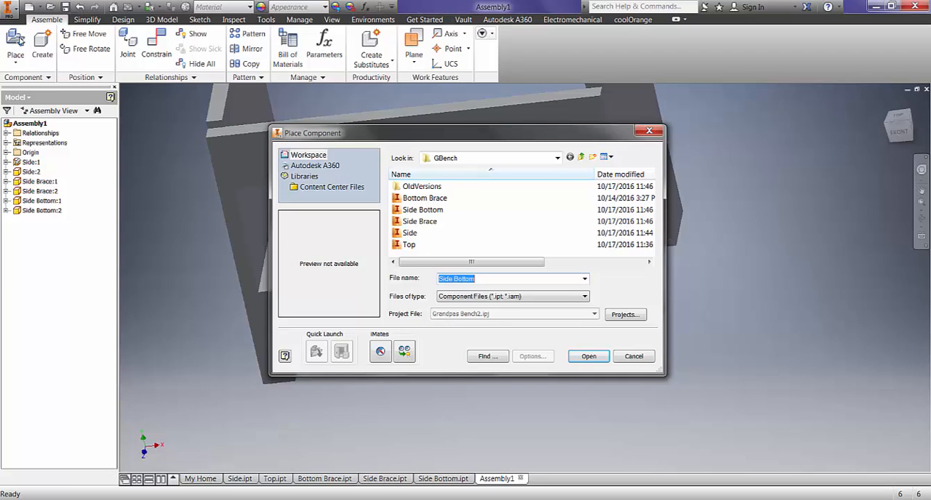
left_click(441, 199)
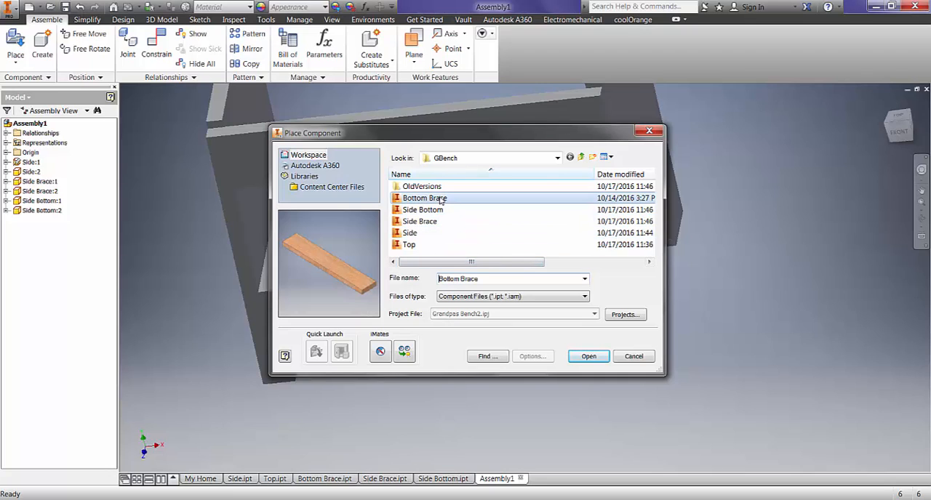
left_click(594, 356)
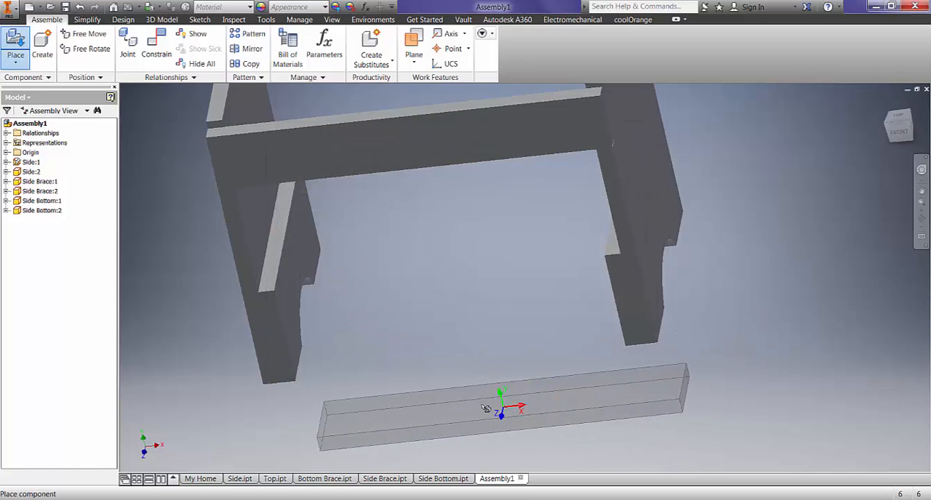
left_click(456, 402)
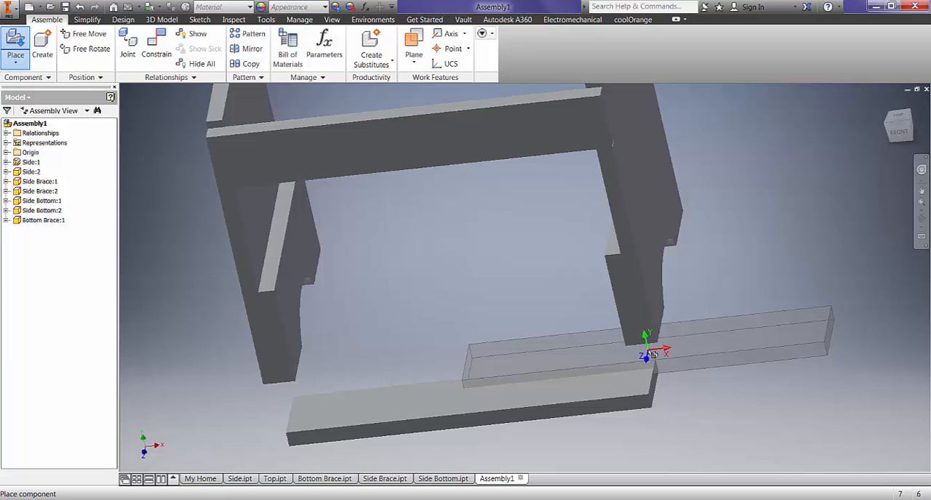
key("Escape")
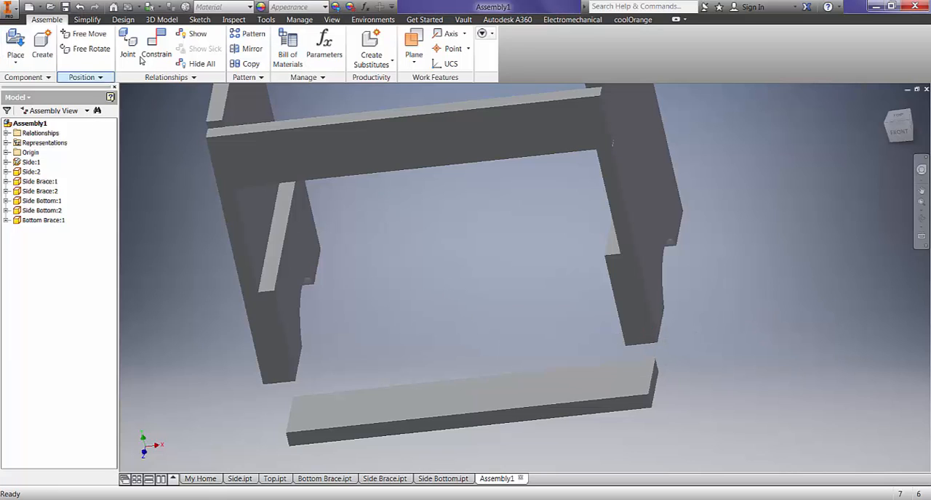
- Mate the top edge face of the first Side Bottom to a broad face of the Bottom Brace
left_click(153, 51)
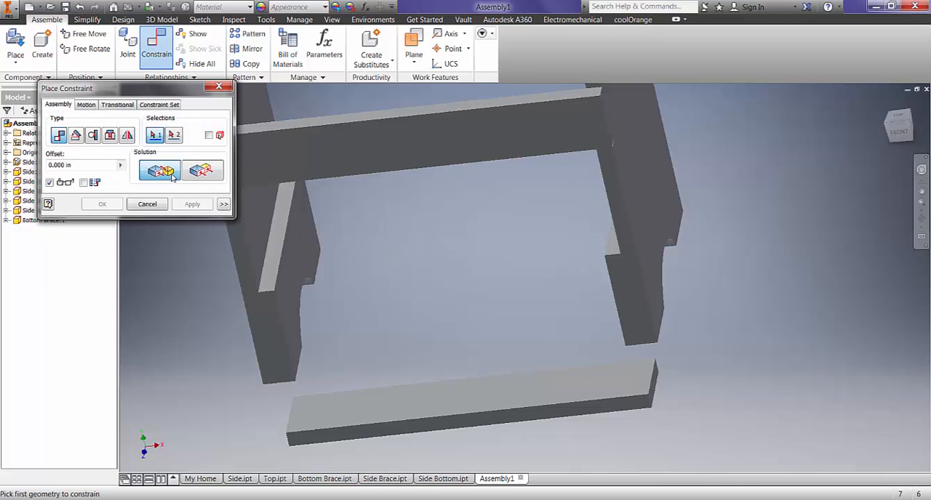
left_click(279, 241)
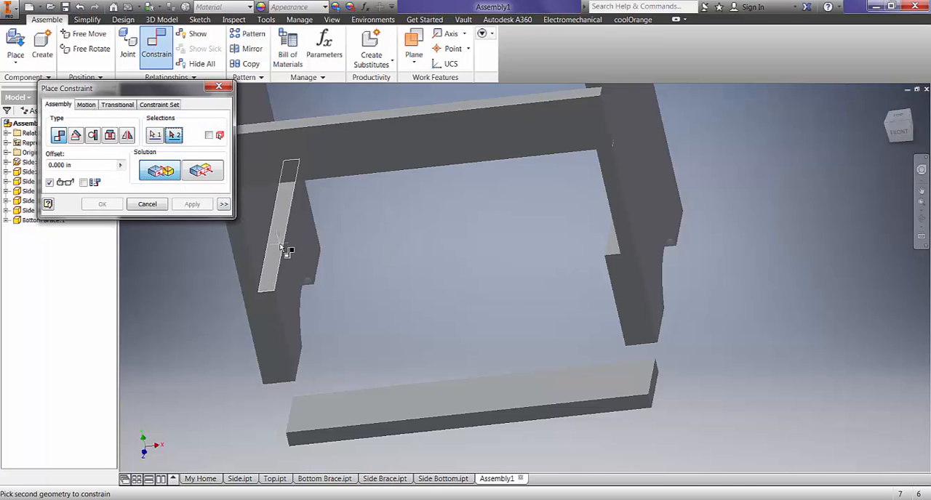
left_click(374, 416)
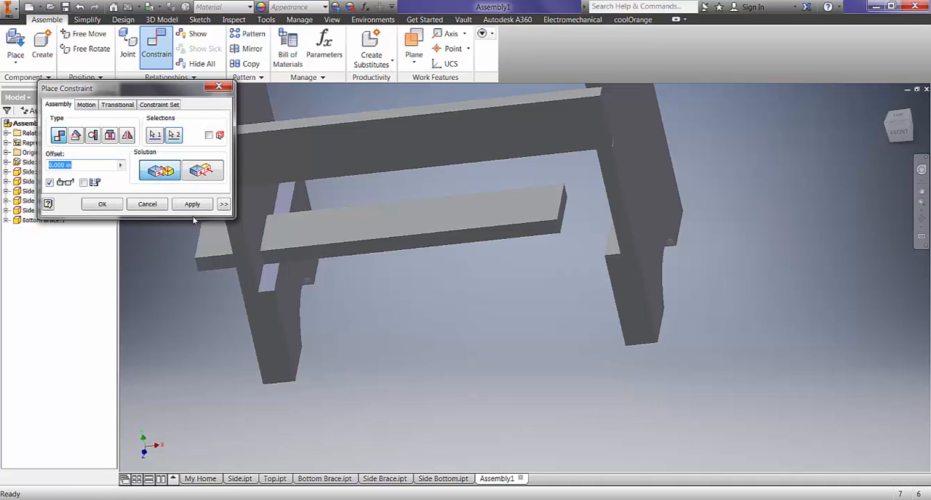
left_click(186, 209)
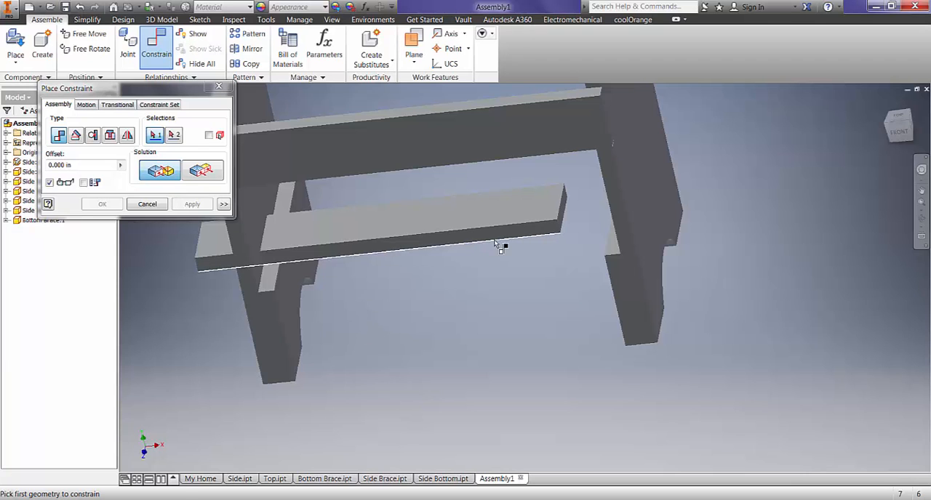
- Mate the right end face of the Bottom Brace to the inner face of the right Side panel
middle_click_drag(499, 245, 417, 193, "shift")
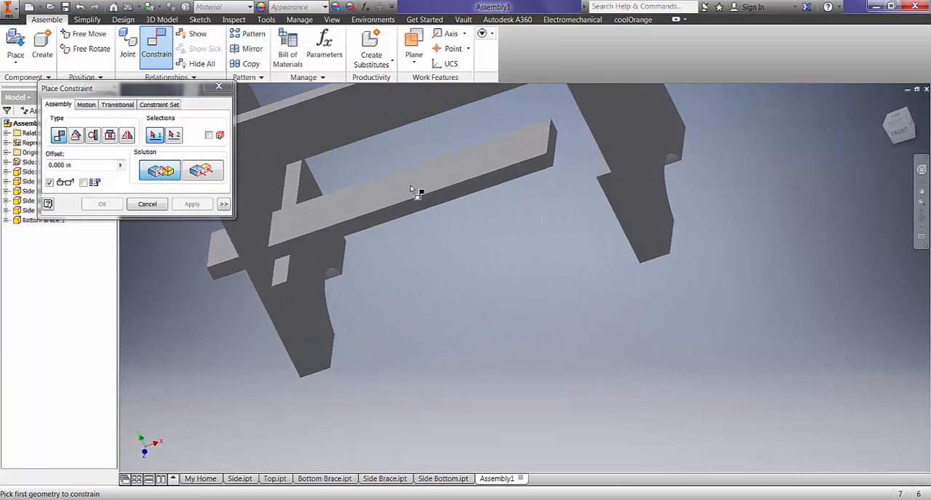
scroll(557, 123, "down", 3)
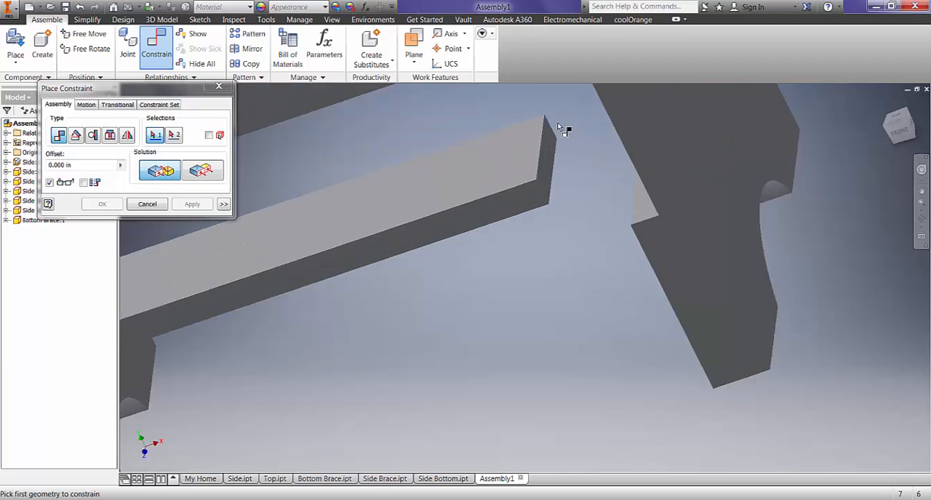
left_click(551, 151)
scroll(557, 154, "up", 3)
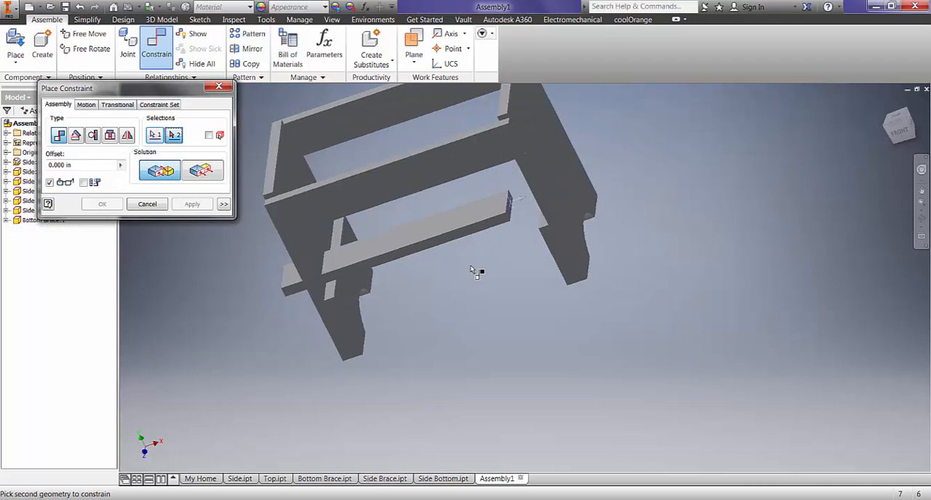
middle_click_drag(476, 264, 545, 260, "shift")
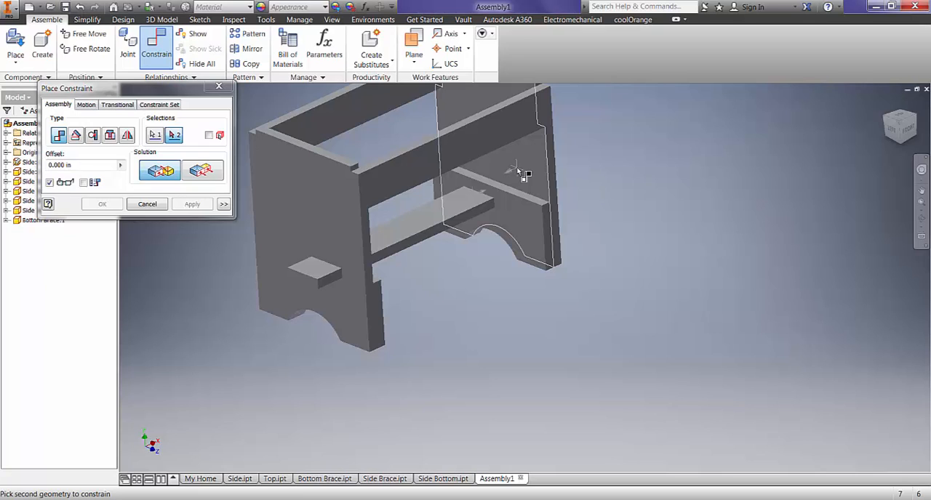
left_click(518, 172)
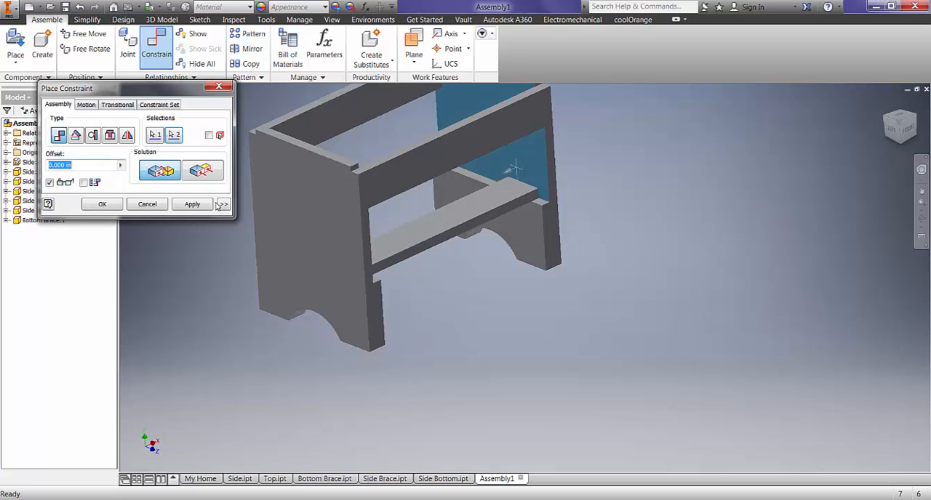
left_click(193, 204)
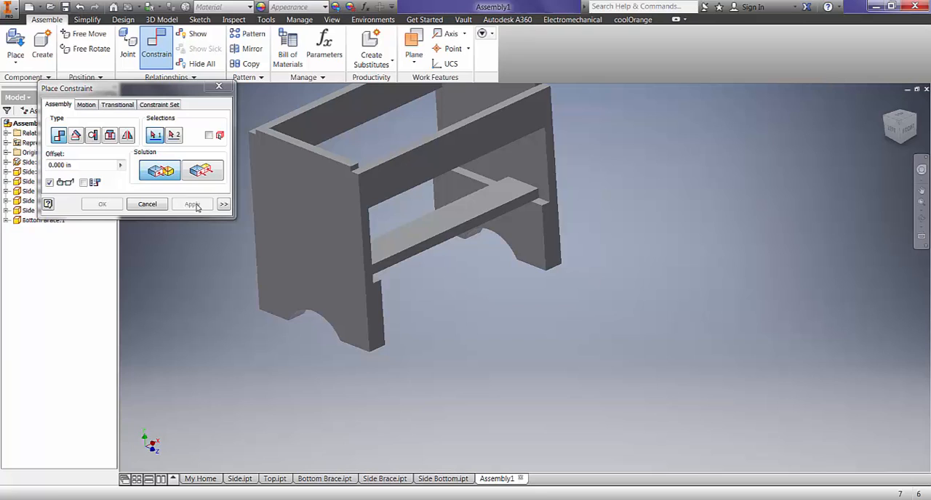
left_click(147, 205)
- Move the Bottom Brace between the two Side panels to test its remaining freedom of movement
middle_click_drag(587, 243, 642, 343)
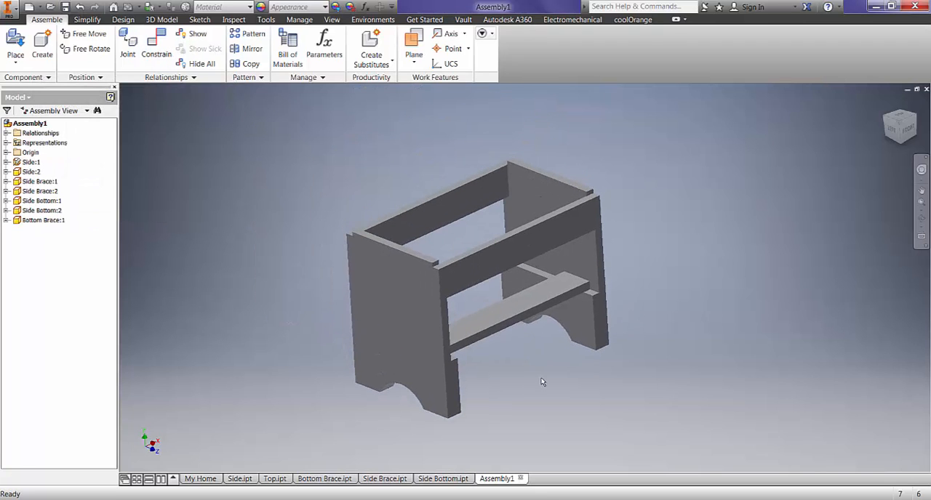
middle_click_drag(541, 381, 499, 400, "shift")
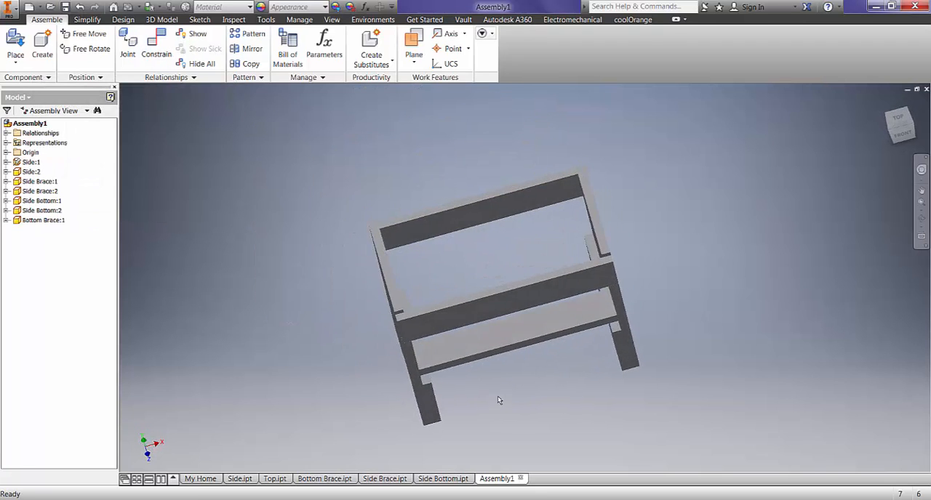
left_click_drag(504, 343, 494, 322)
scroll(498, 369, "down", 3)
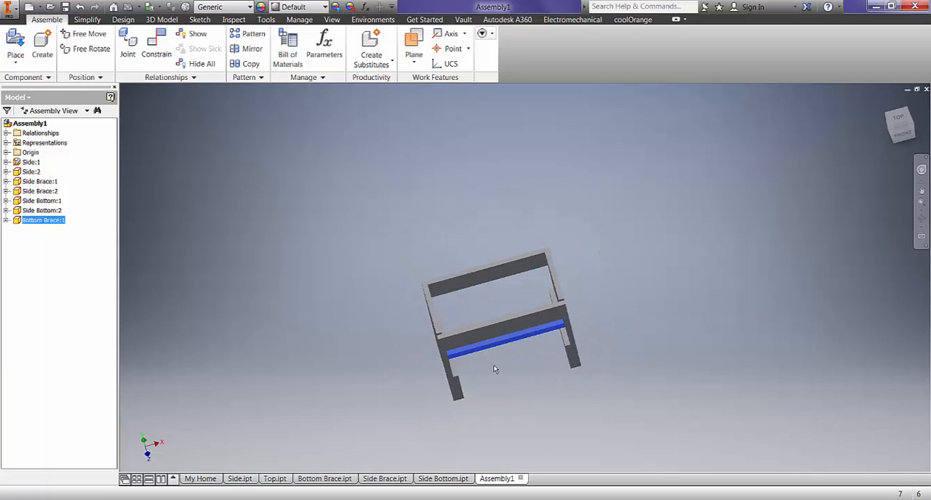
scroll(493, 370, "up", 3)
middle_click_drag(486, 372, 437, 353, "shift")
left_click(363, 339)
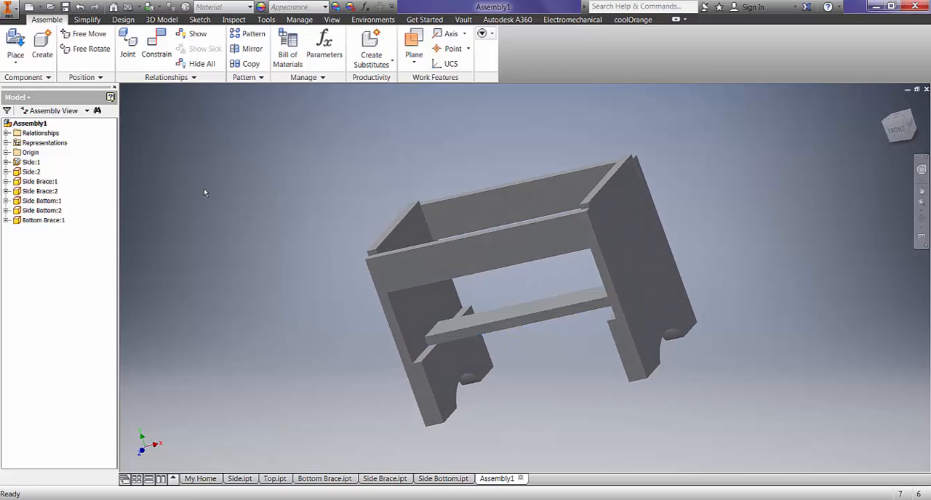
- Make the front edge face of the Bottom Brace flush with the left Side panel's front edge face at an offset of (11-3)/2
left_click(156, 44)
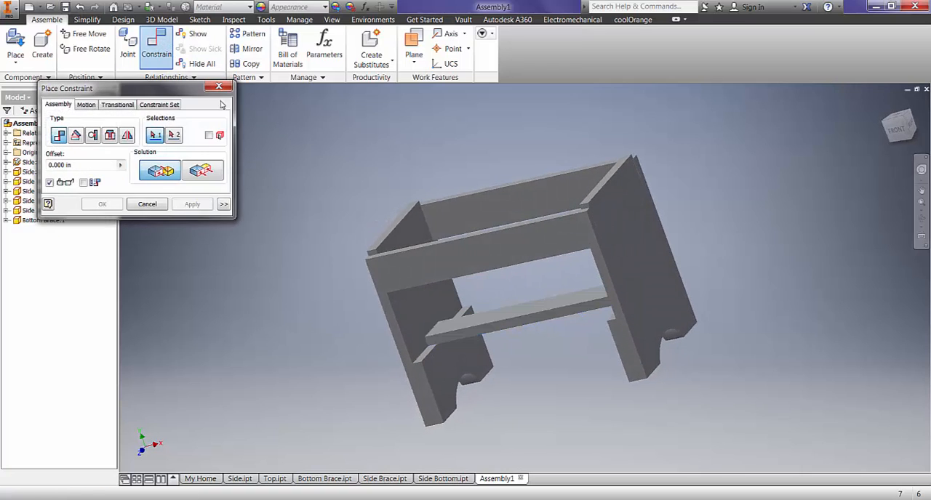
left_click(205, 170)
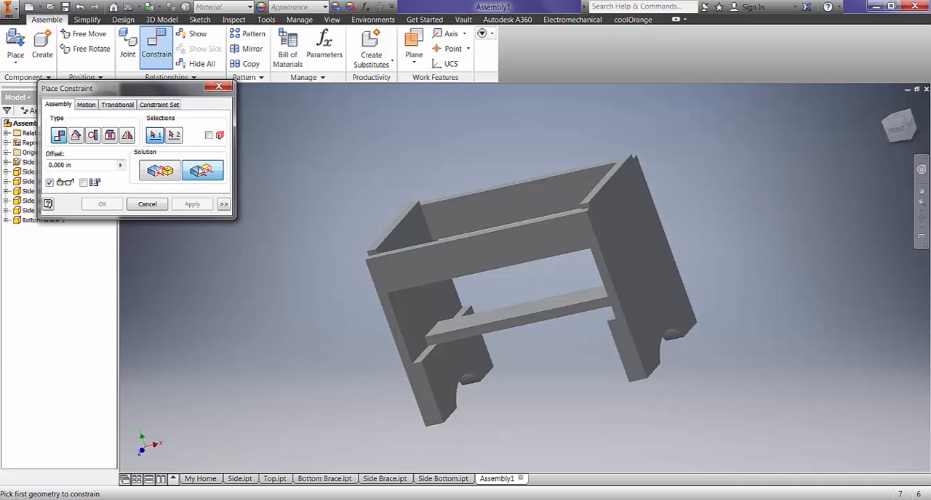
left_click(469, 334)
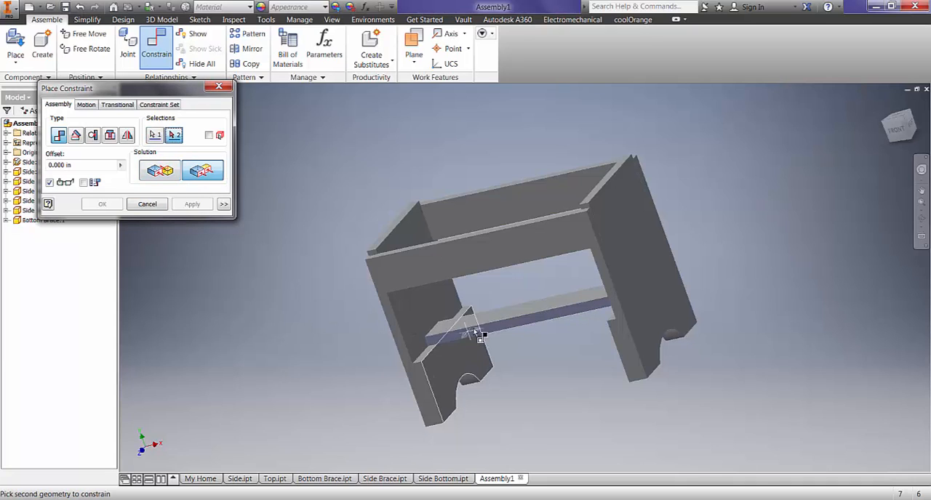
left_click(402, 349)
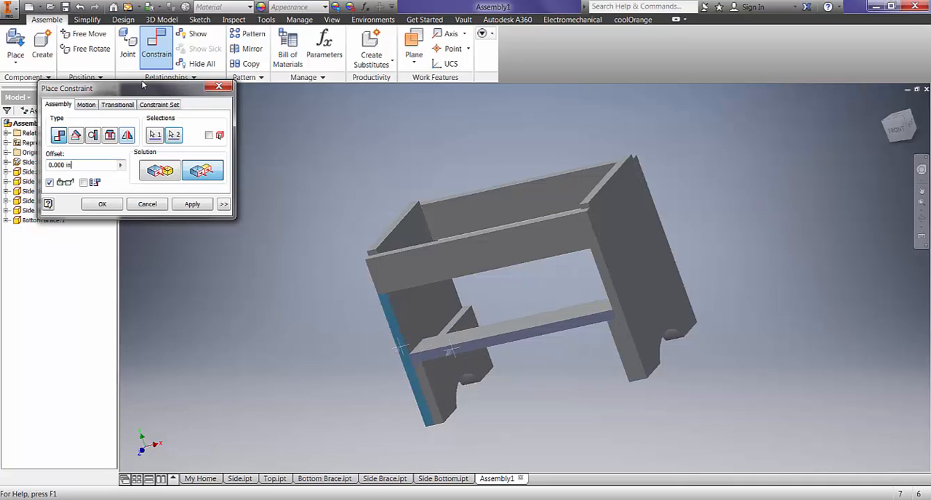
left_click_drag(166, 92, 308, 129)
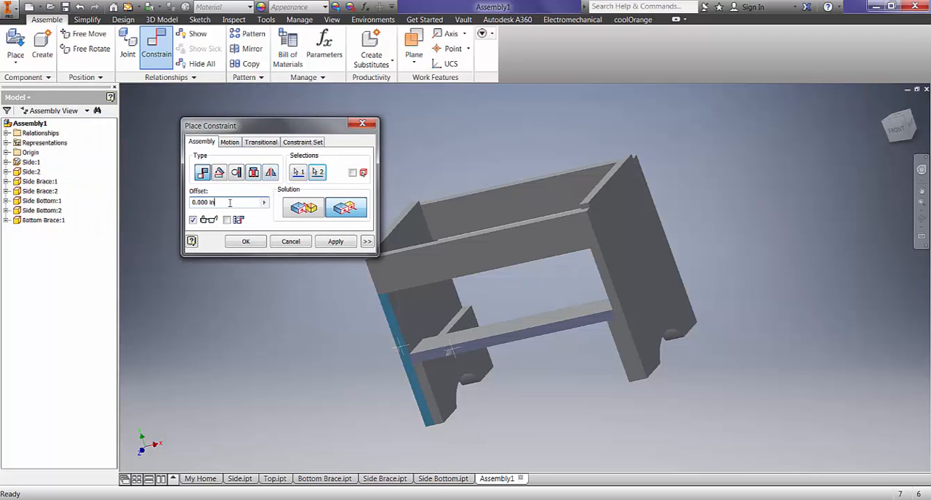
left_click_drag(230, 202, 188, 203)
type("(")
type("11-3)/2")
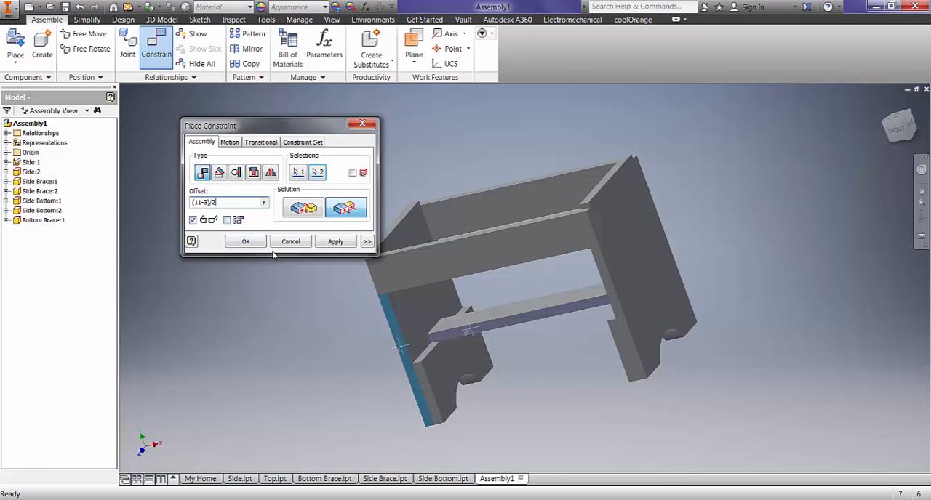
left_click(334, 241)
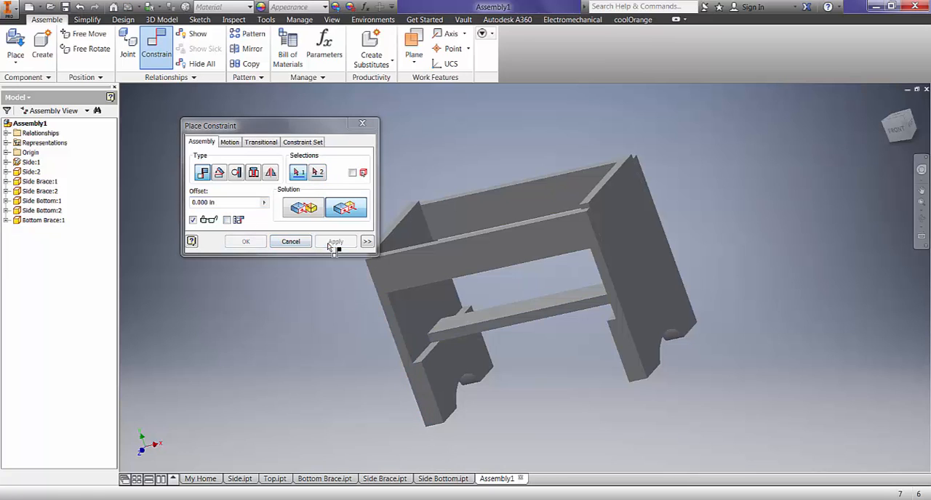
left_click(291, 241)
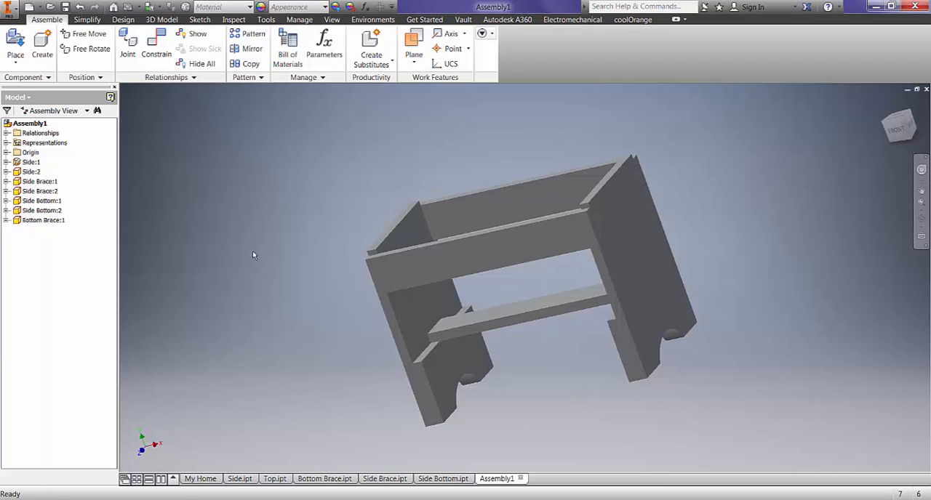
- Place one Top component in the assembly, above and to the left of the bench frame
middle_click_drag(253, 255, 338, 255, "shift")
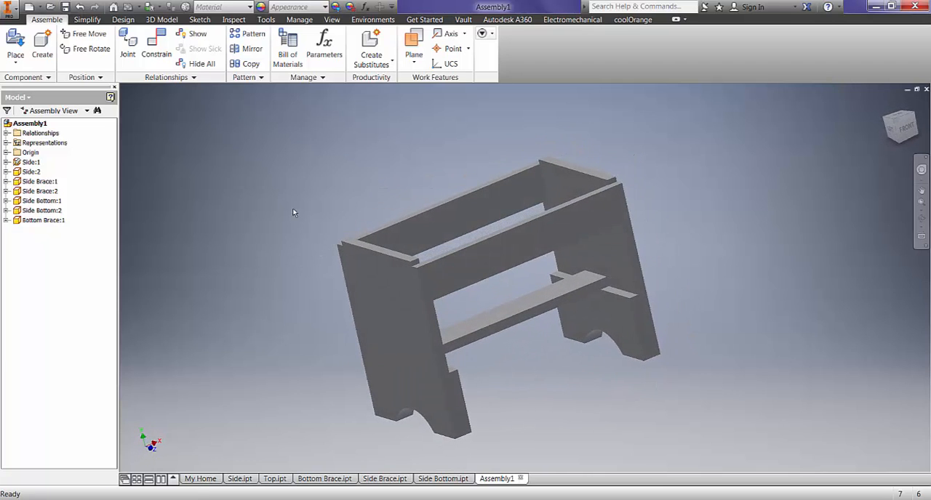
left_click(21, 42)
left_click(415, 245)
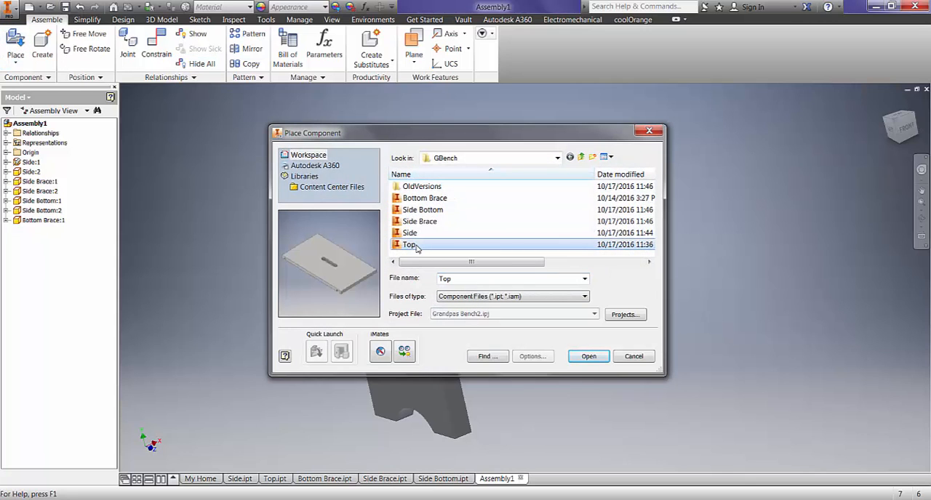
left_click(588, 356)
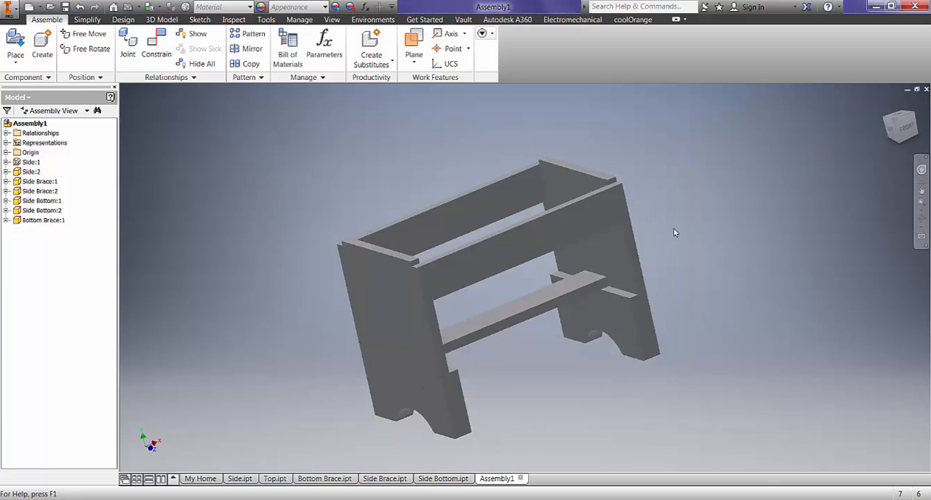
scroll(686, 185, "up", 2)
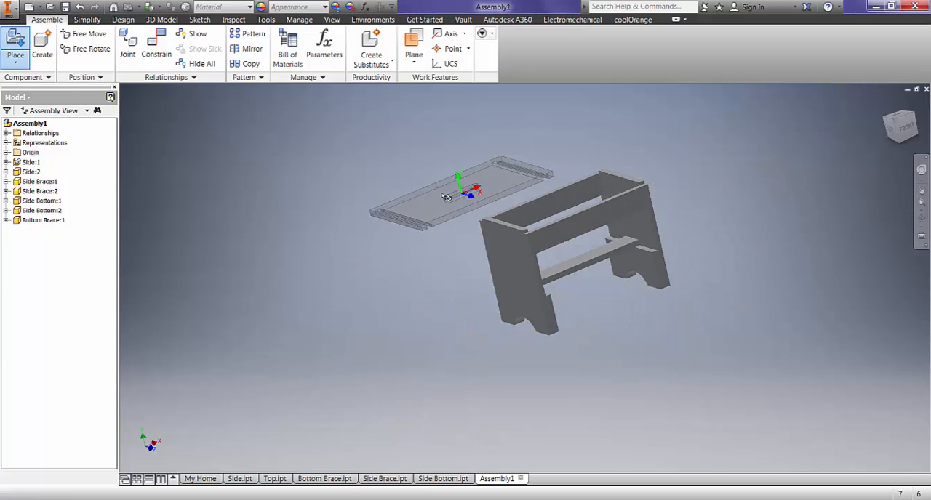
left_click(440, 195)
key("Escape")
- Mate the upper tongue face of the left Side panel to the floor of the groove at the Top's left end
scroll(470, 215, "down", 5)
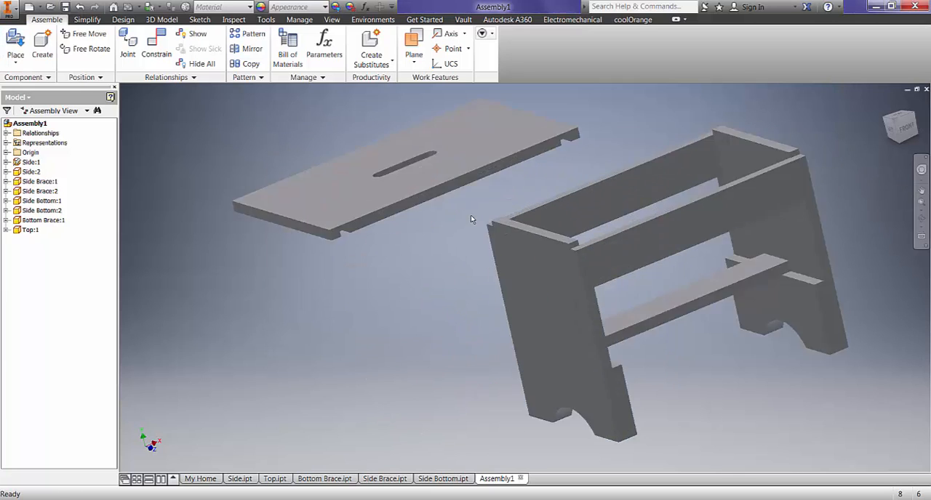
scroll(480, 236, "up", 5)
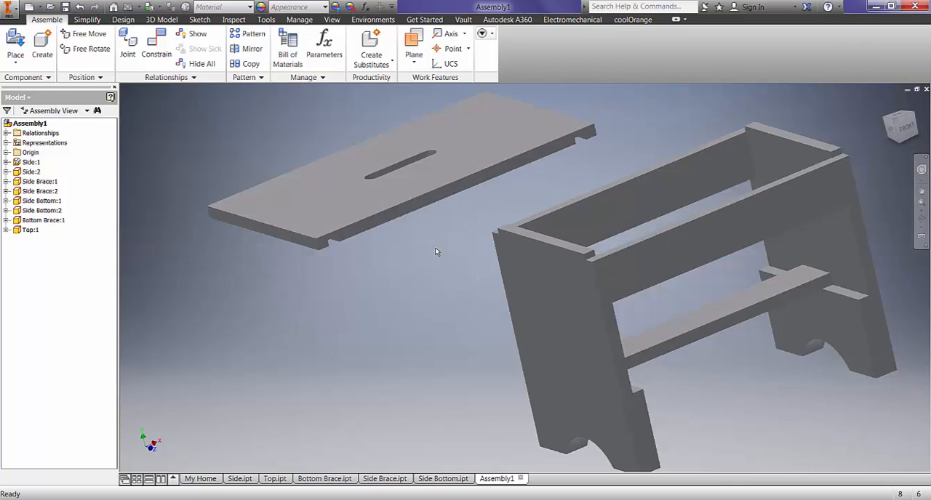
left_click(158, 46)
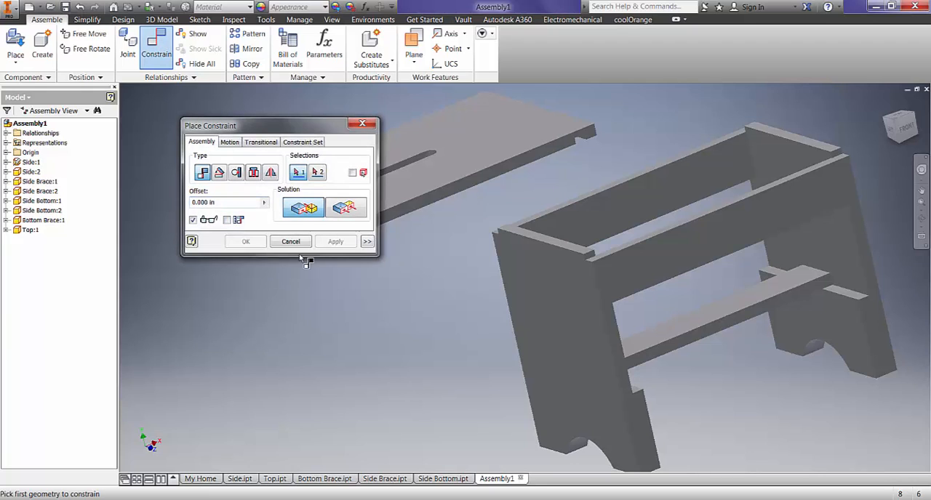
left_click_drag(308, 135, 238, 150)
scroll(526, 234, "up", 4)
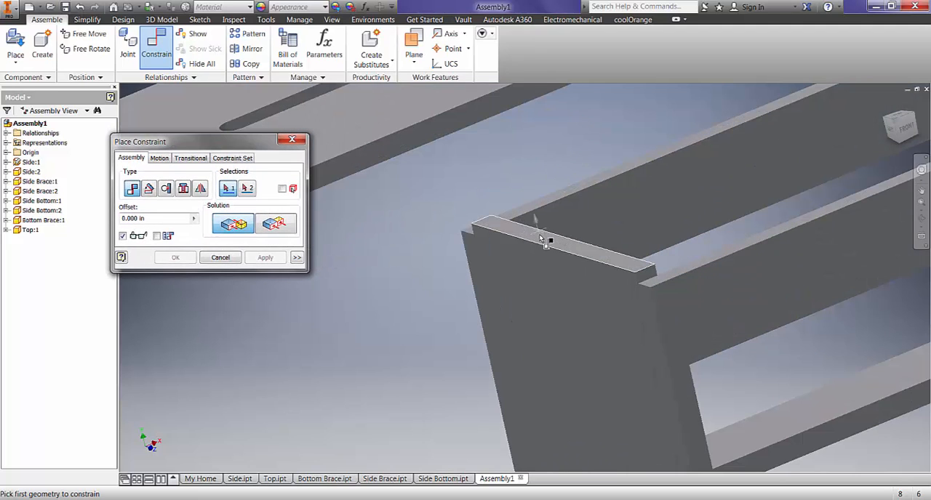
left_click(528, 240)
scroll(408, 229, "down", 3)
scroll(407, 229, "down", 3)
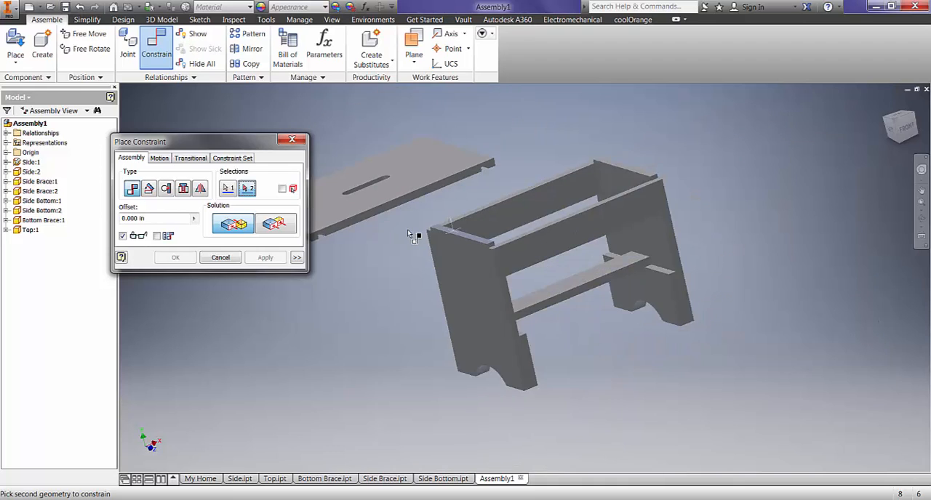
middle_click_drag(408, 229, 470, 347)
scroll(470, 349, "up", 4)
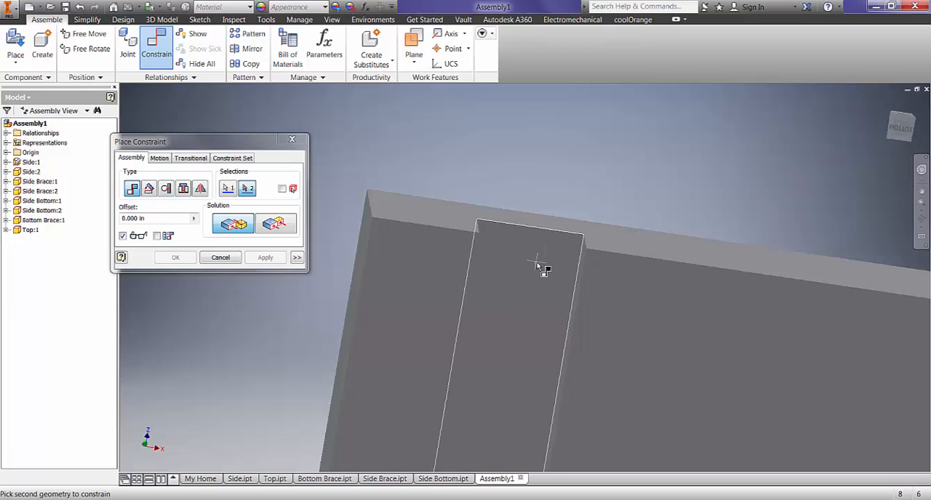
scroll(538, 263, "down", 2)
left_click(537, 266)
scroll(493, 257, "down", 3)
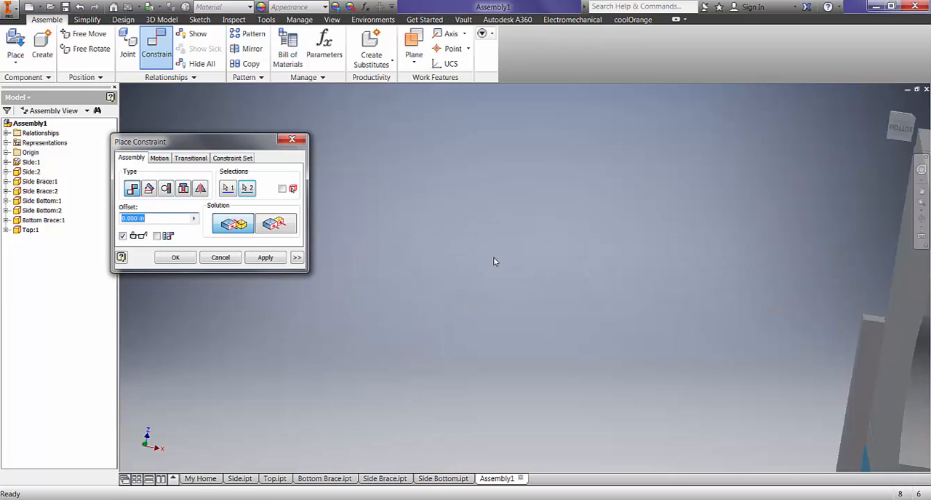
middle_click_drag(528, 237, 563, 288, "shift")
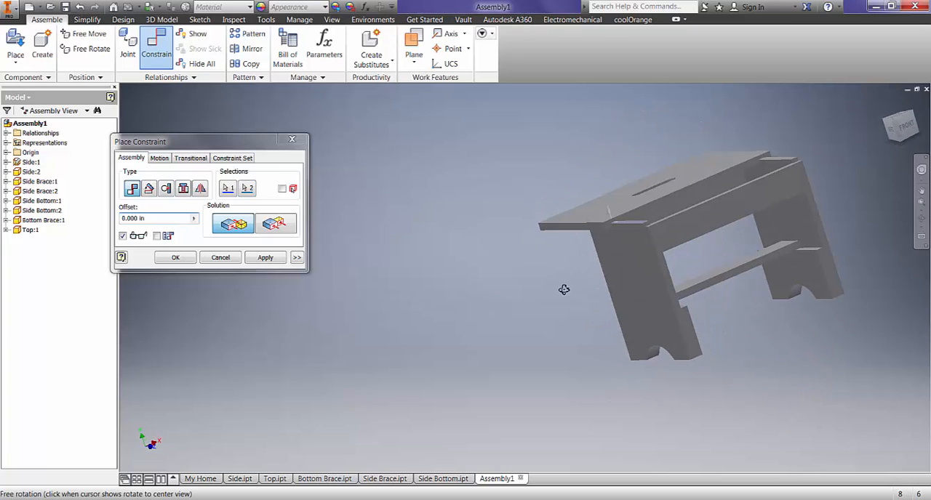
scroll(636, 237, "up", 5)
scroll(628, 246, "down", 2)
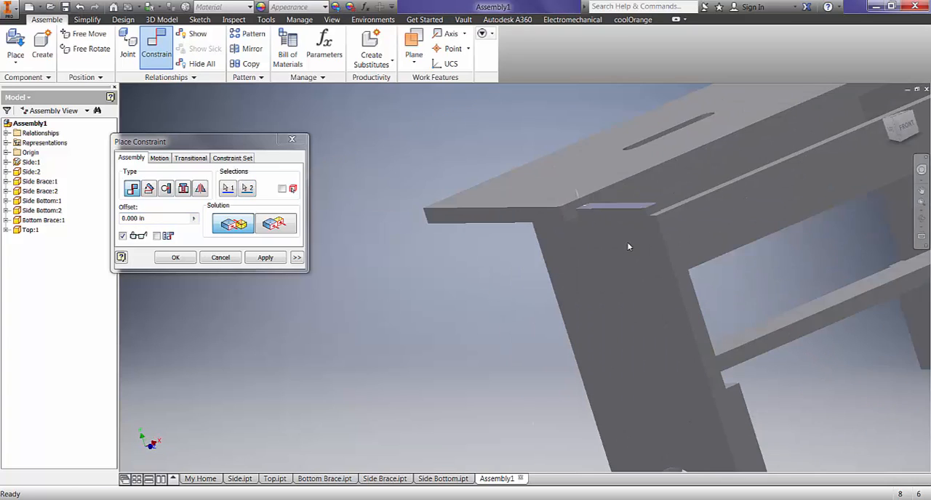
scroll(628, 247, "down", 2)
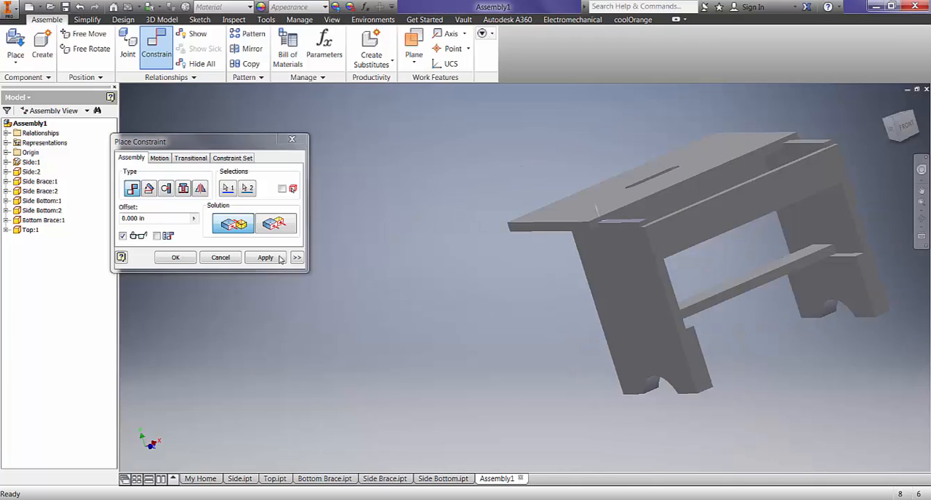
left_click(220, 257)
- Slide the Top away from the left Side panel's tongue to expose both the tongue and the Top's groove
scroll(618, 224, "up", 5)
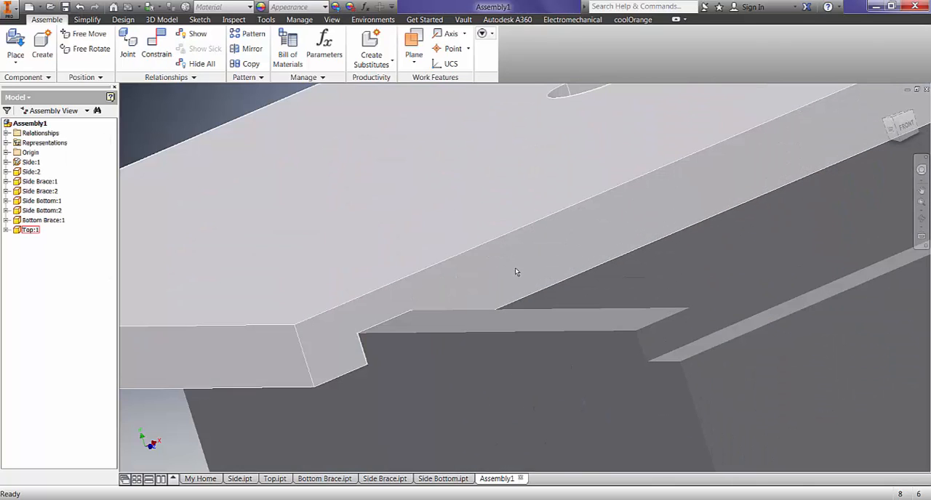
left_click_drag(487, 274, 539, 204)
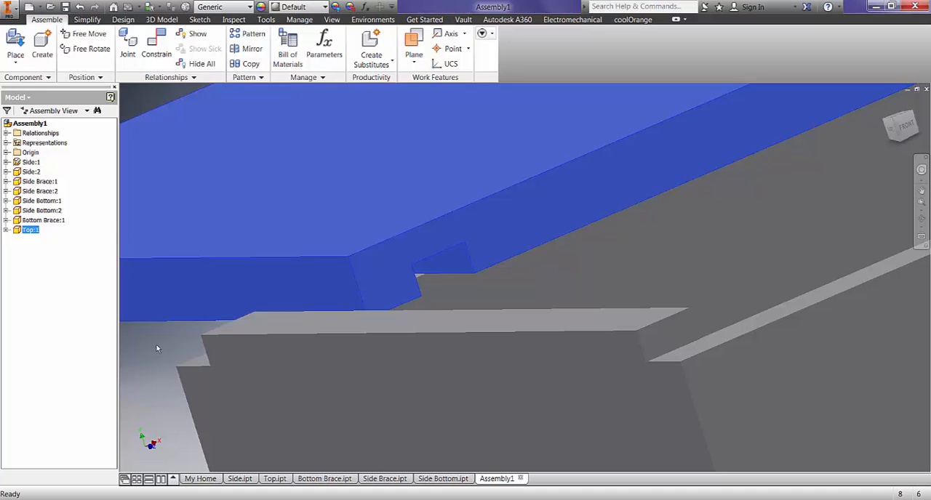
left_click(165, 340)
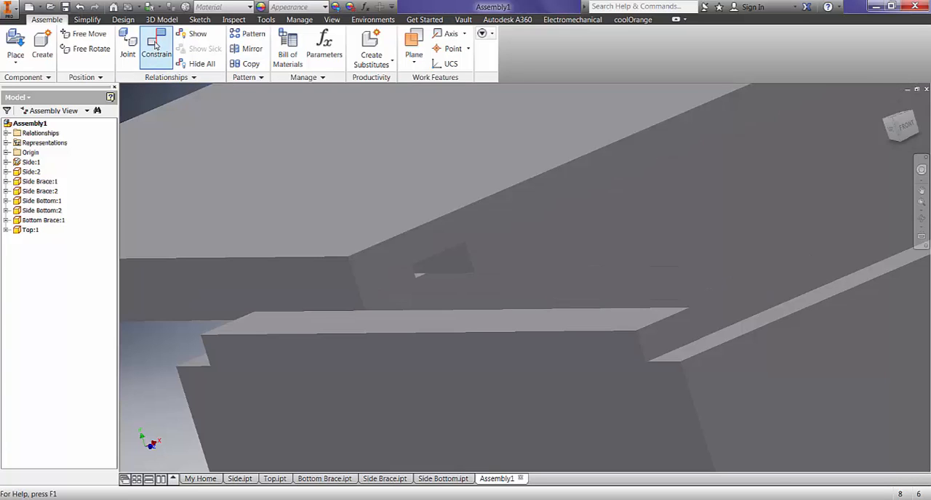
- Mate the side wall of the groove at the Top's left end to the inner face of the left Side panel
left_click(155, 45)
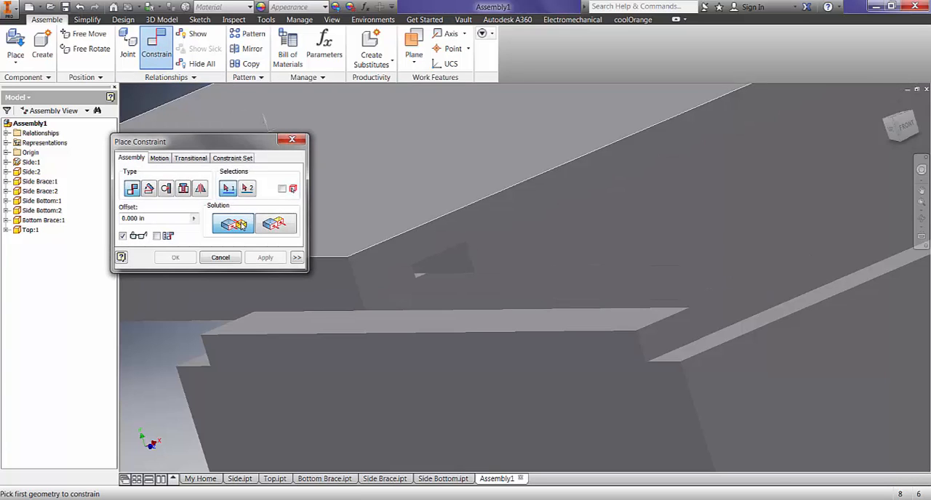
left_click(460, 266)
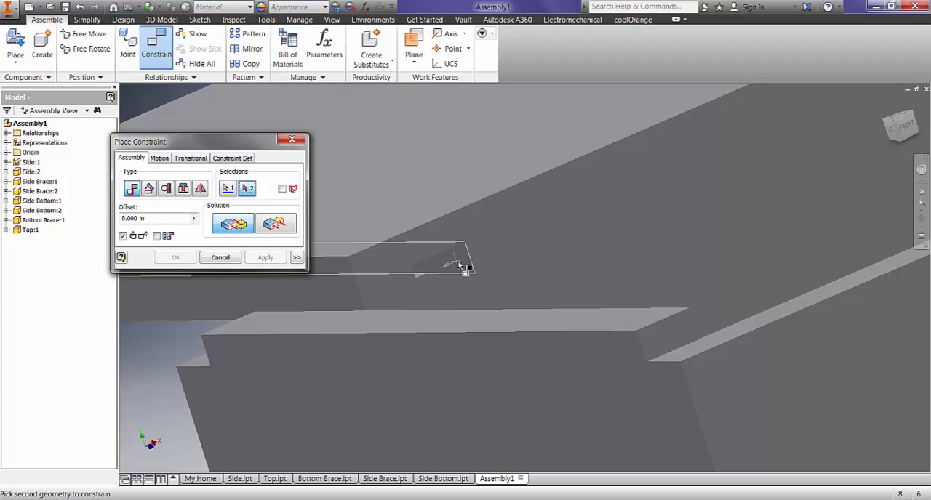
scroll(478, 179, "down", 5)
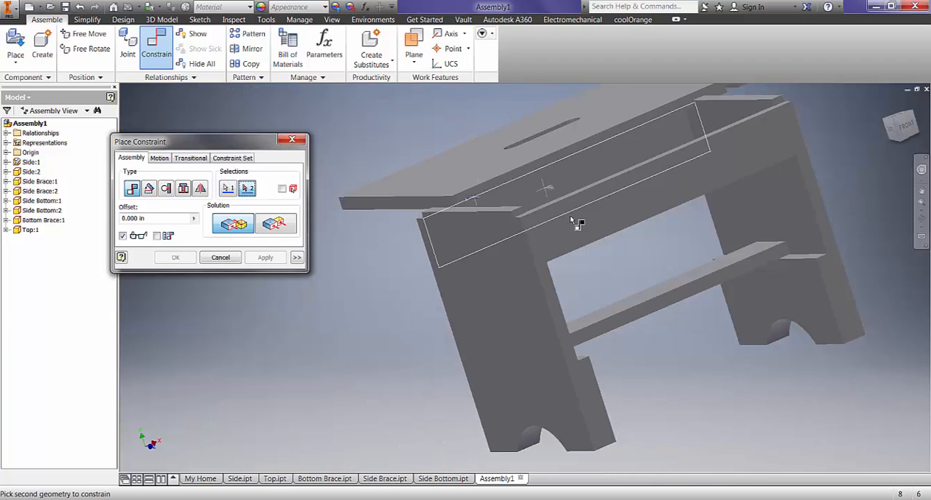
middle_click_drag(584, 180, 503, 189, "shift")
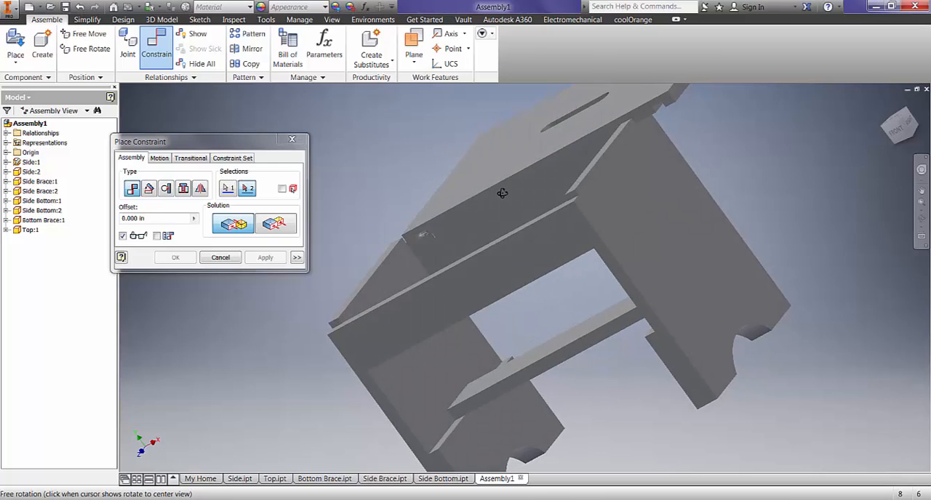
left_click(389, 272)
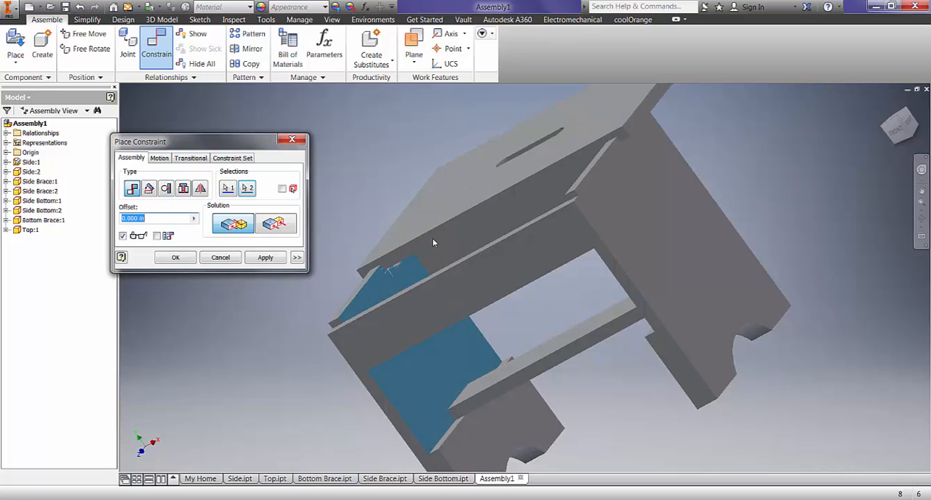
left_click(266, 259)
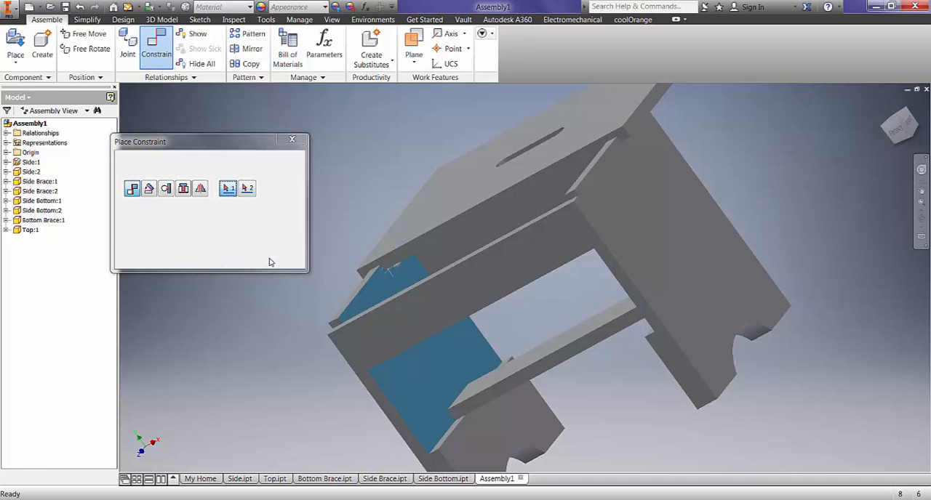
left_click(220, 258)
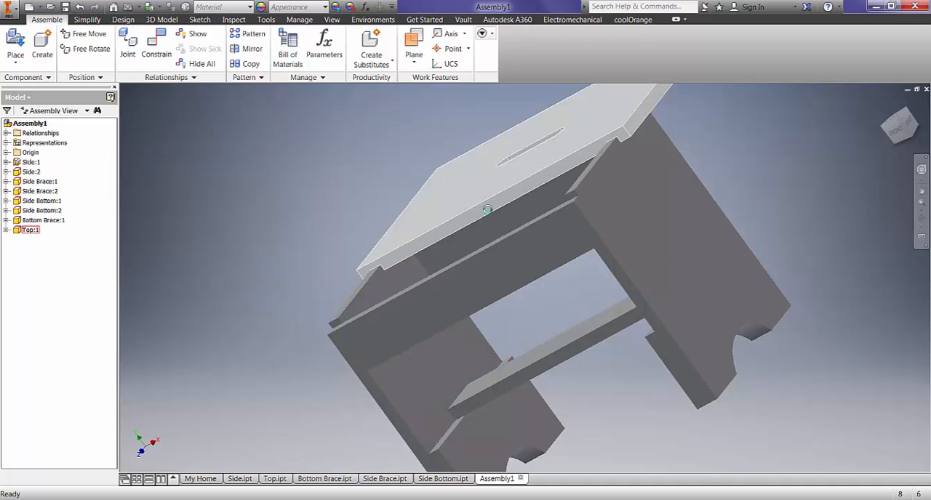
- Slide the Top along the Side panels' tongues and examine how its grooves fit over them
mouse_move(497, 201)
left_mouse_down()
mouse_move(440, 303)
mouse_move(513, 197)
left_mouse_up()
left_click_drag(477, 281, 524, 271)
left_click(303, 285)
scroll(295, 275, "up", 3)
middle_click_drag(296, 275, 360, 273, "shift")
scroll(360, 273, "down", 3)
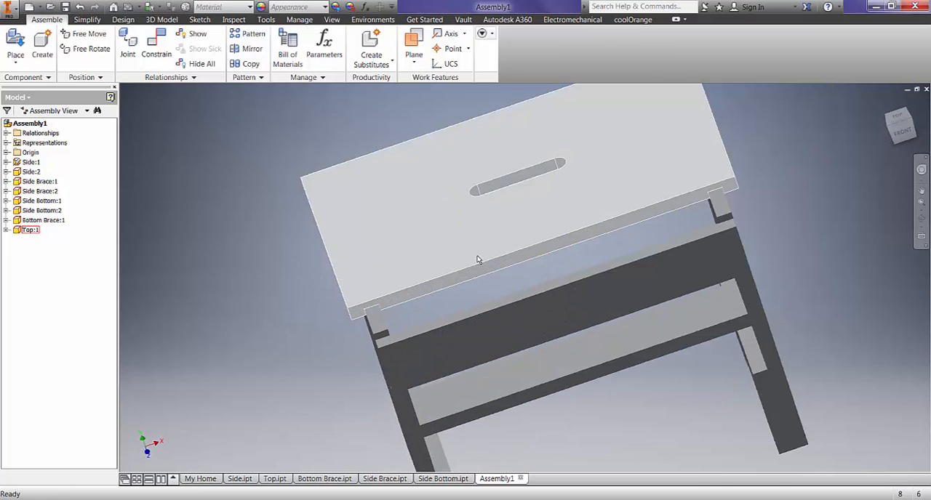
- Make the Top's front edge face flush with the front Side Brace's outer face at an offset of -.5 in
left_click(156, 46)
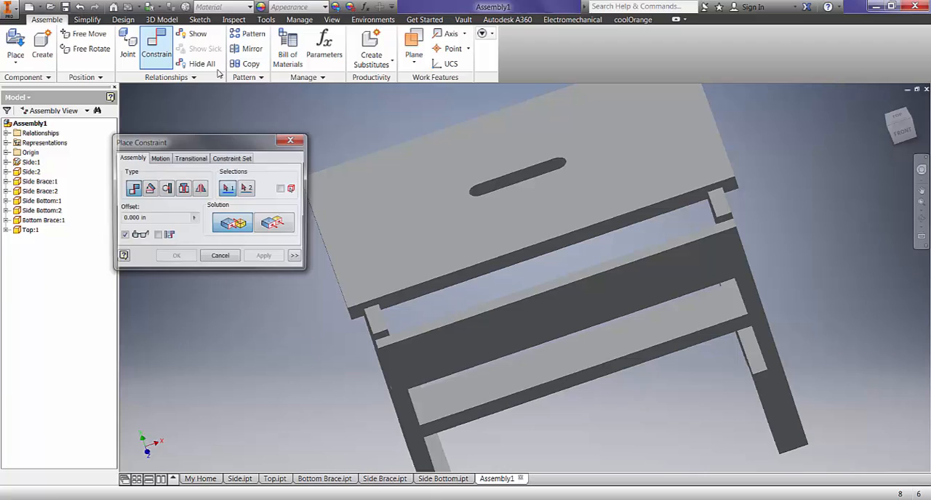
left_click(282, 228)
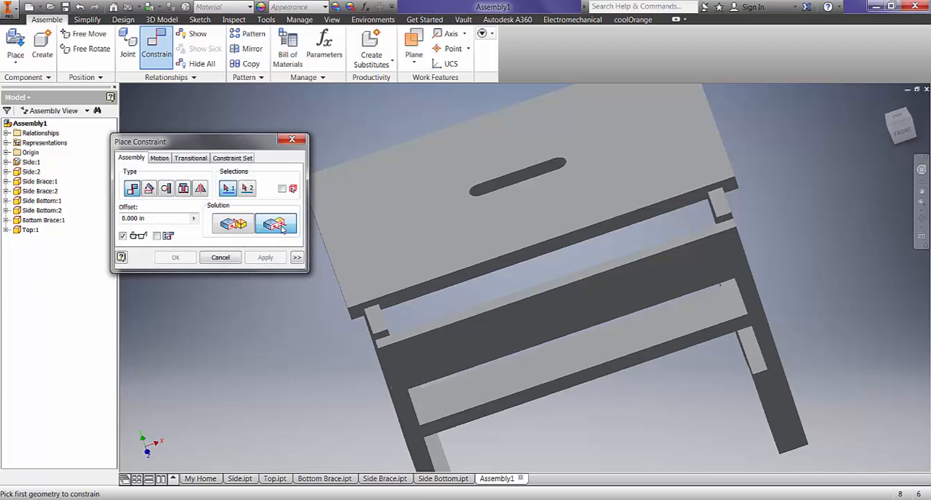
left_click(467, 277)
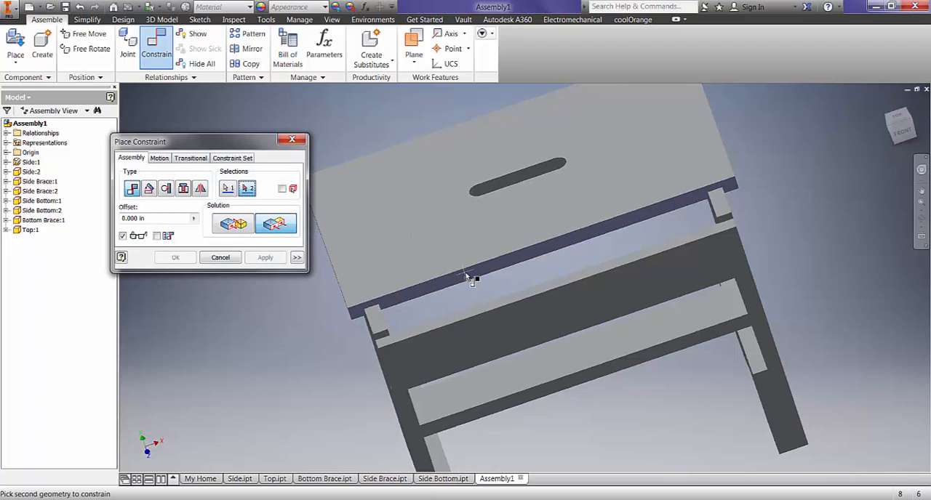
left_click(549, 304)
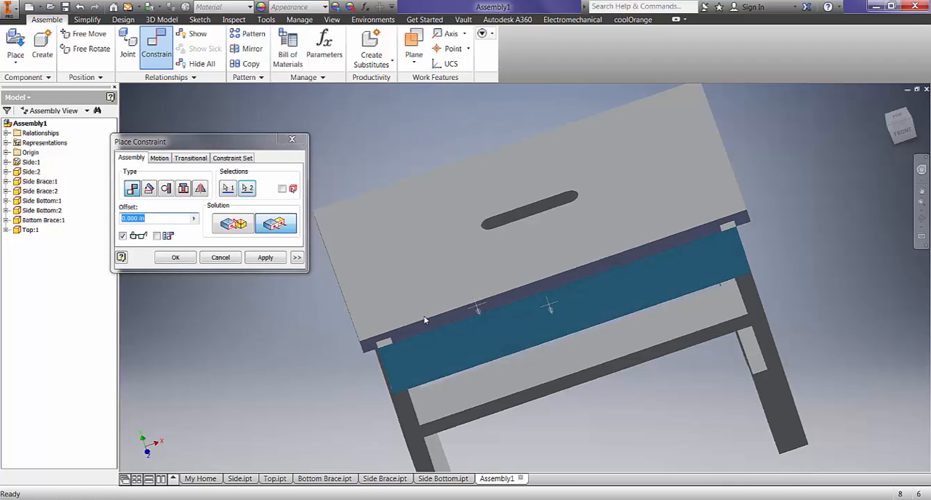
middle_click_drag(426, 320, 453, 301, "shift")
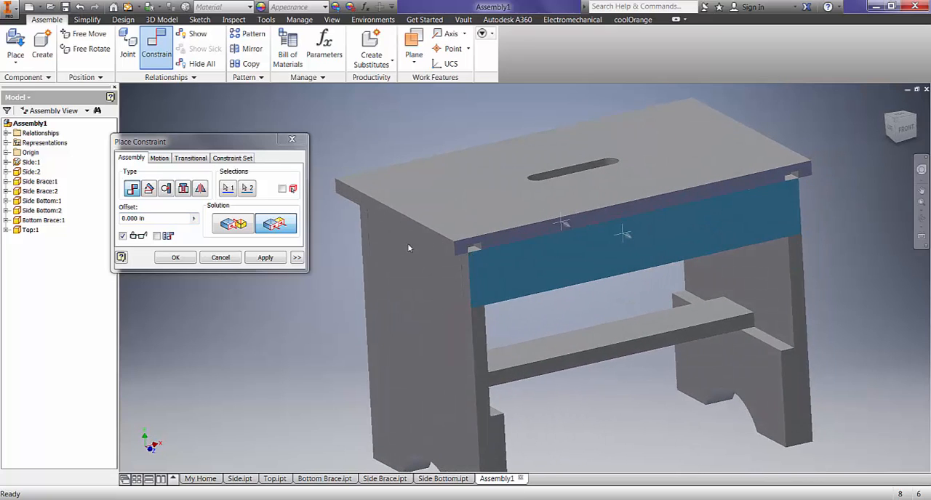
left_click(166, 216)
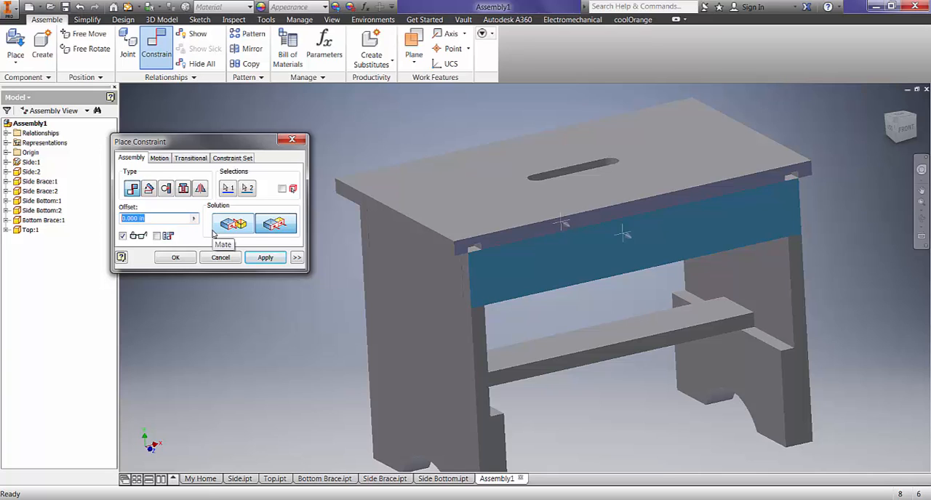
type(".5")
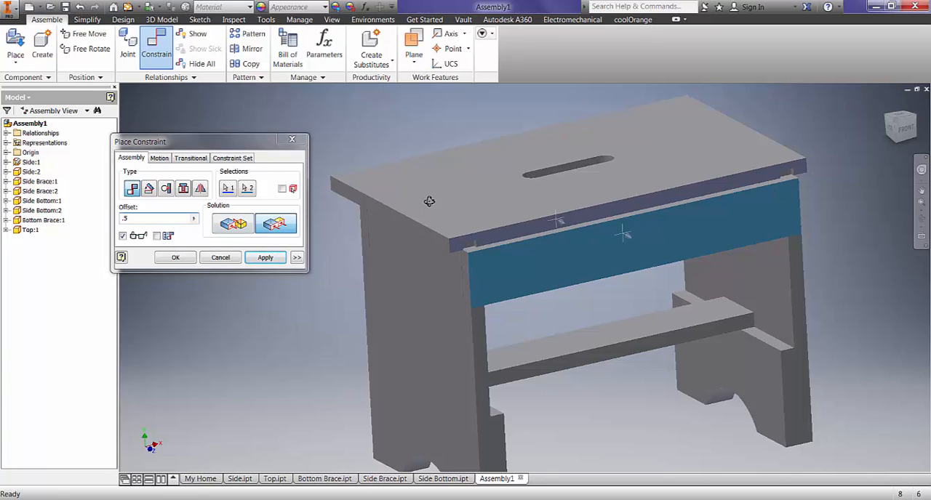
middle_click_drag(425, 208, 485, 209, "shift")
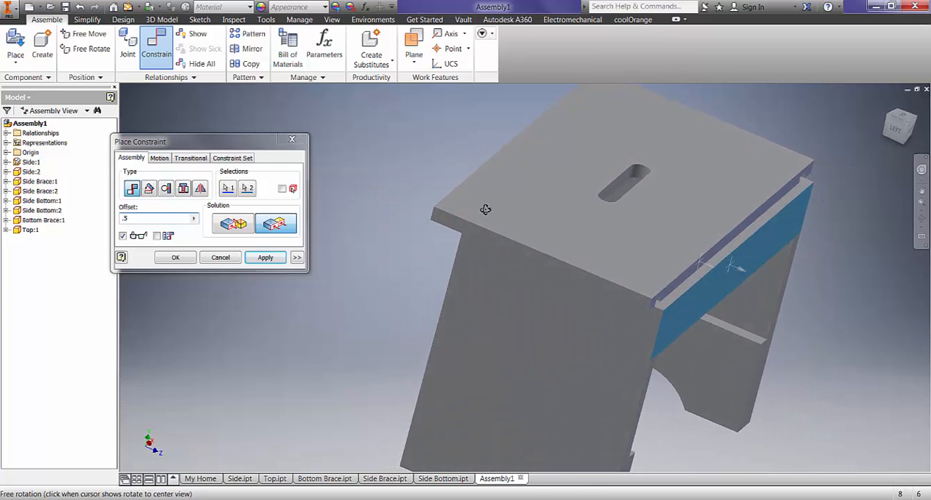
left_click(294, 211)
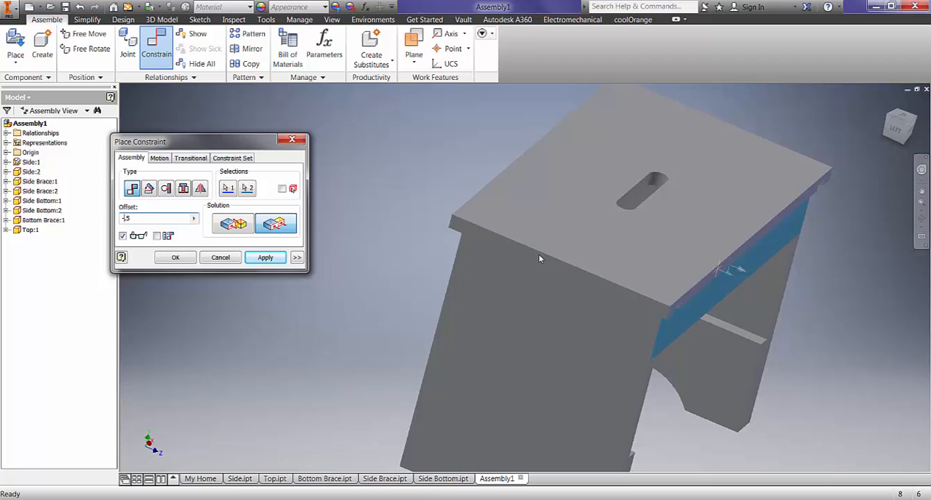
middle_click_drag(538, 254, 455, 234, "shift")
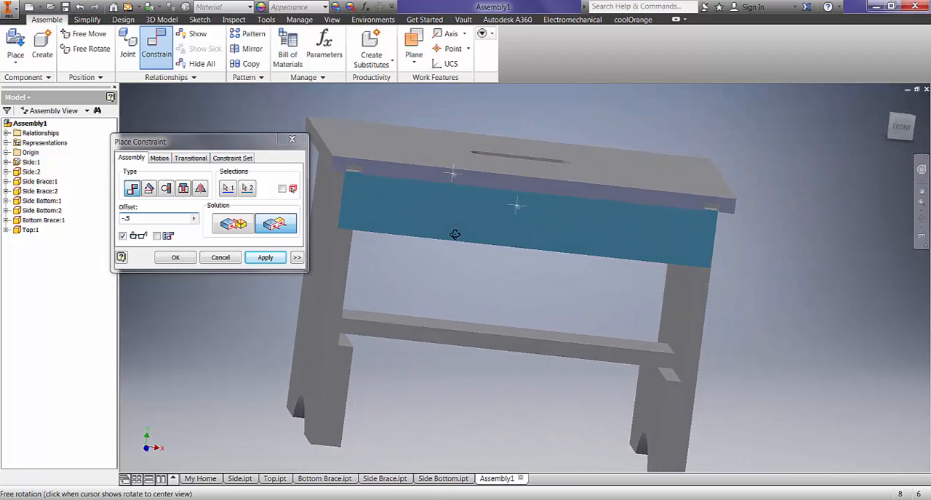
left_click(266, 258)
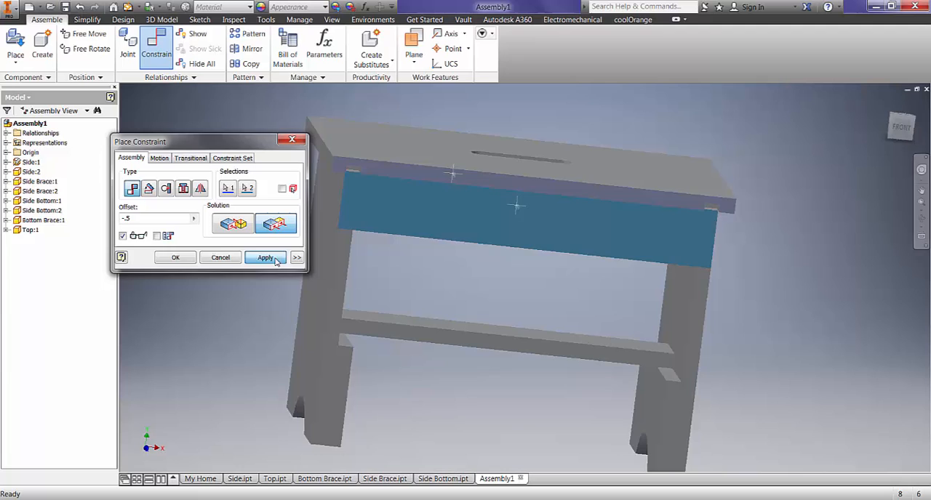
left_click(221, 258)
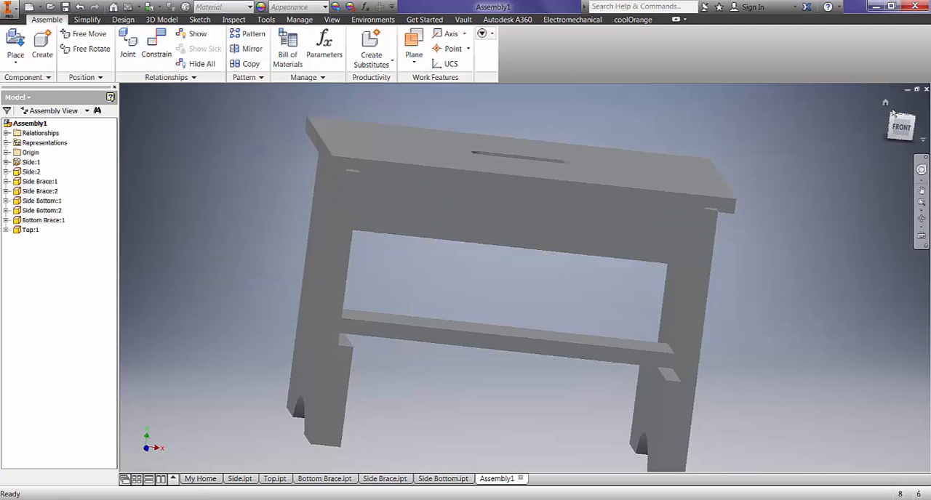
- Examine the assembled bench in the home view, selecting the Top, Side panels, front Side Brace and lower braces one by one
left_click(885, 103)
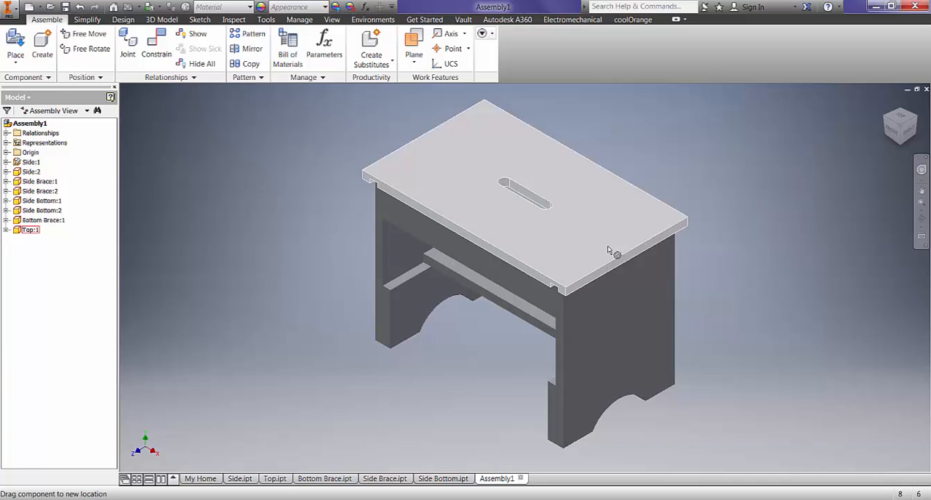
left_click(608, 250)
left_click(599, 326)
left_click(542, 292)
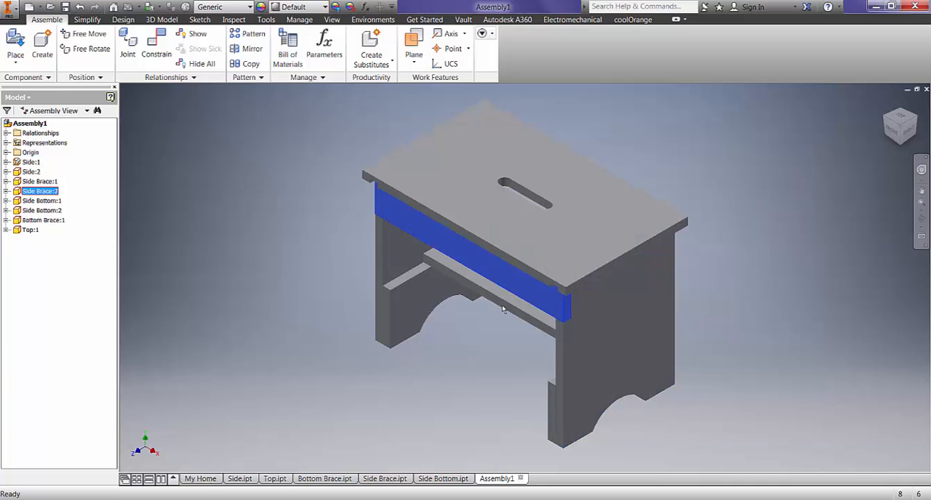
left_click(502, 309)
left_click(411, 305)
left_click(391, 260)
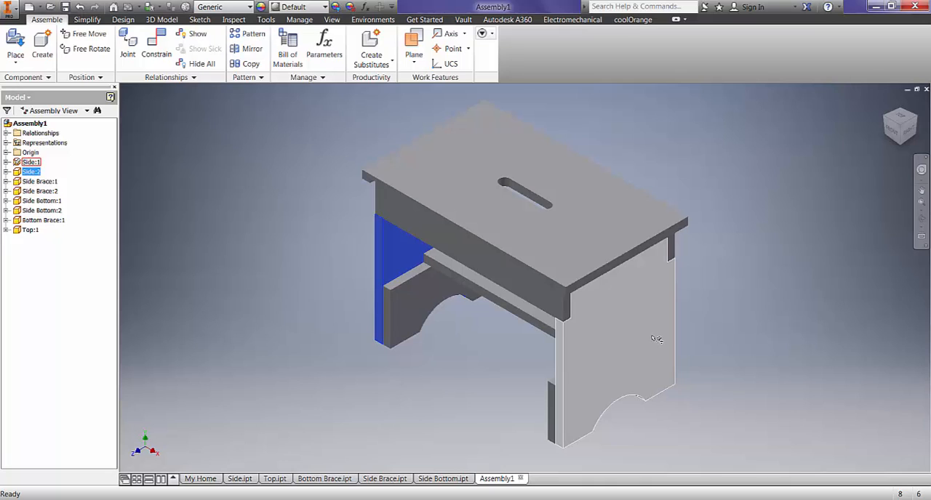
mouse_move(659, 339)
- Save the assembly as Final Assembly in the GBench folder, including all its dependent files
left_click(12, 9)
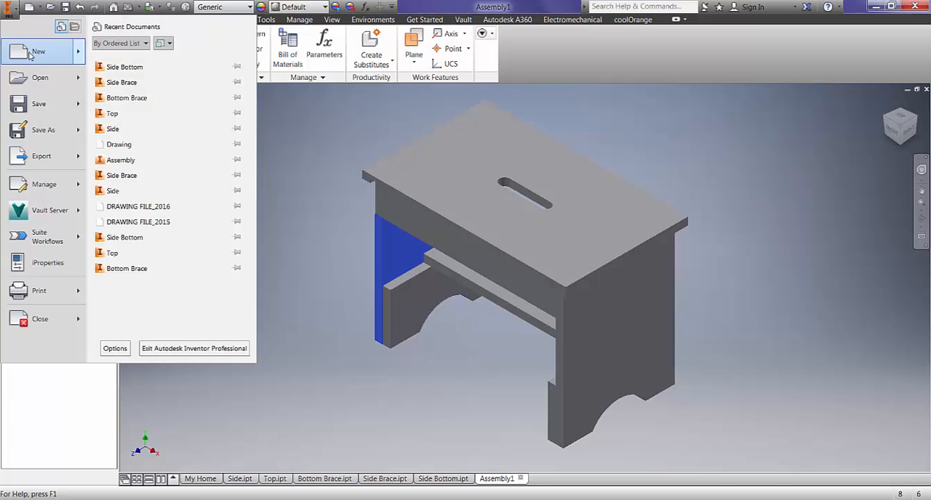
mouse_move(53, 131)
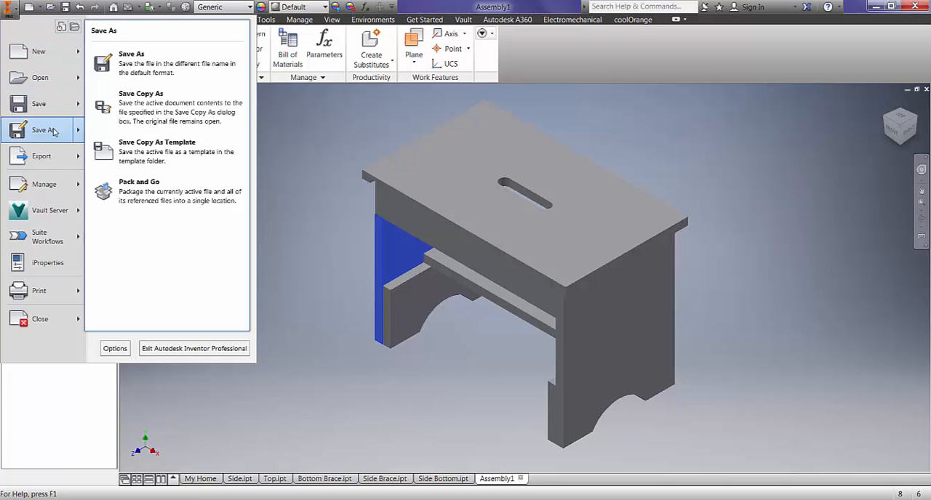
left_click(42, 104)
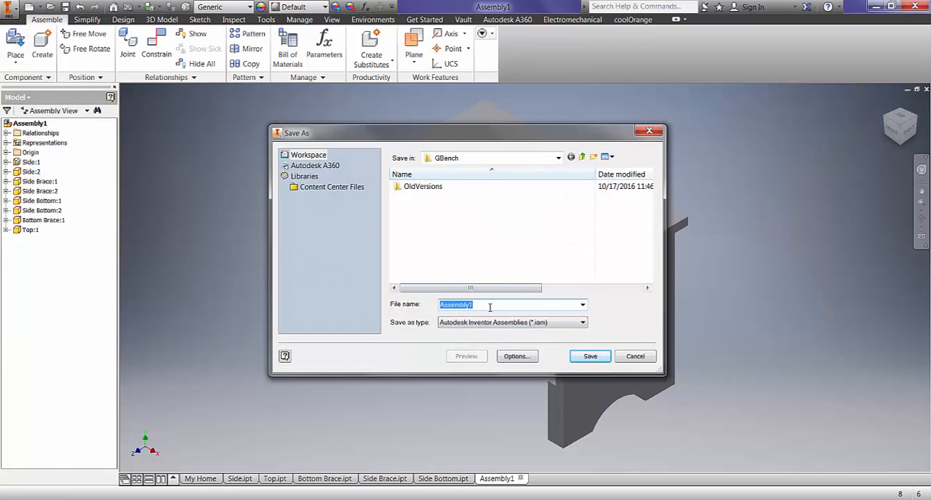
type("Final")
left_click(591, 356)
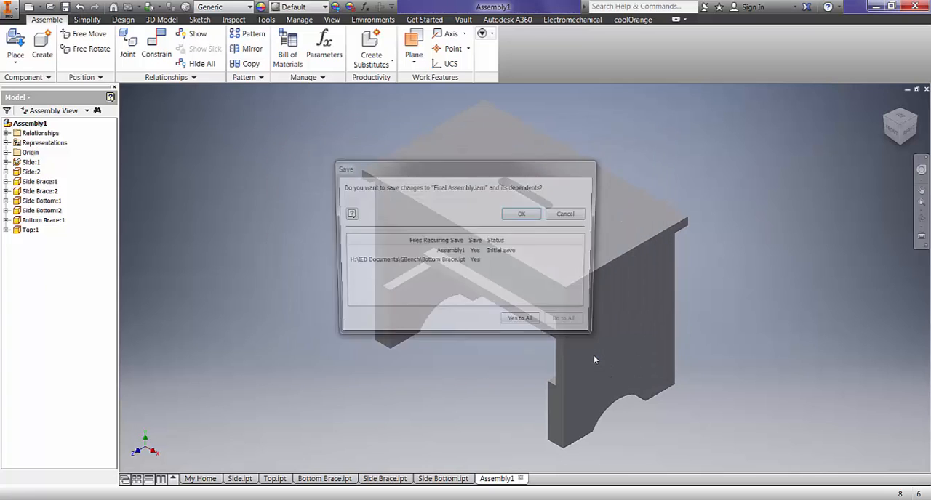
left_click(523, 325)
left_click(525, 214)
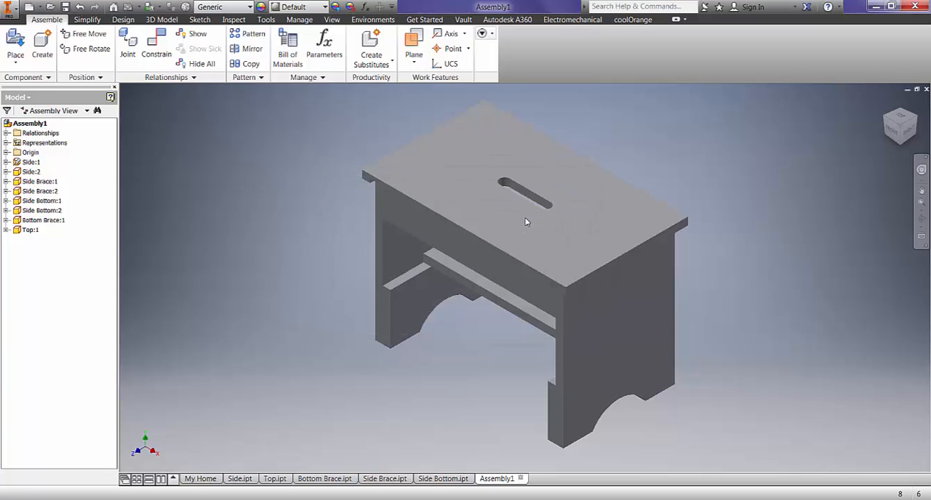